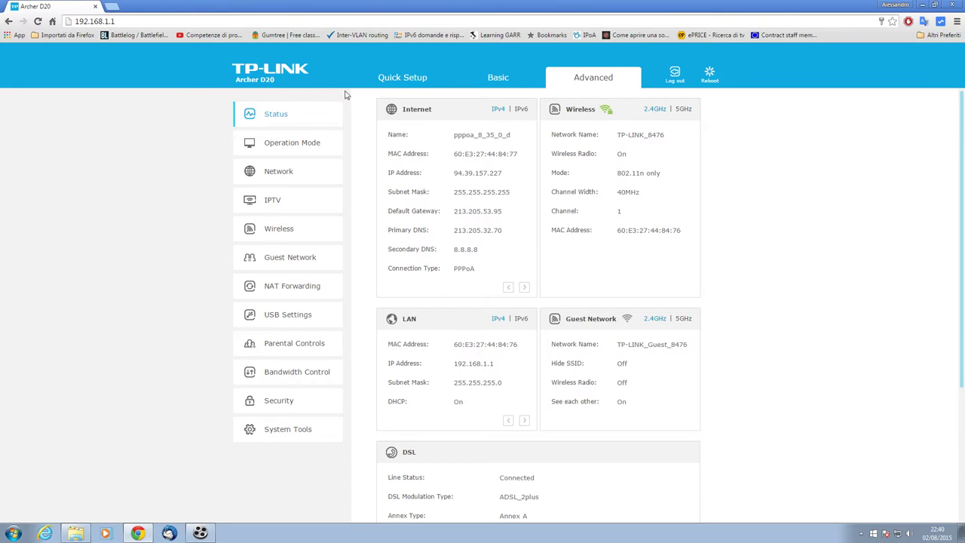
Open the TP-LINK website from the router page and search it for the Archer D20 model
{"action": "left_click", "coordinate": [275, 77]}
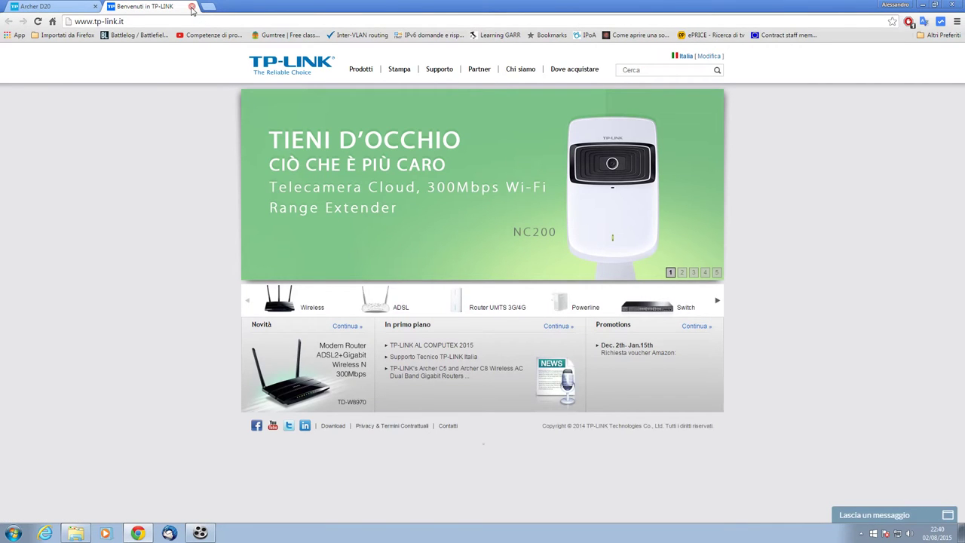
{"action": "left_click", "coordinate": [659, 73]}
{"action": "type", "text": "d320"}
{"action": "key", "text": "Return"}
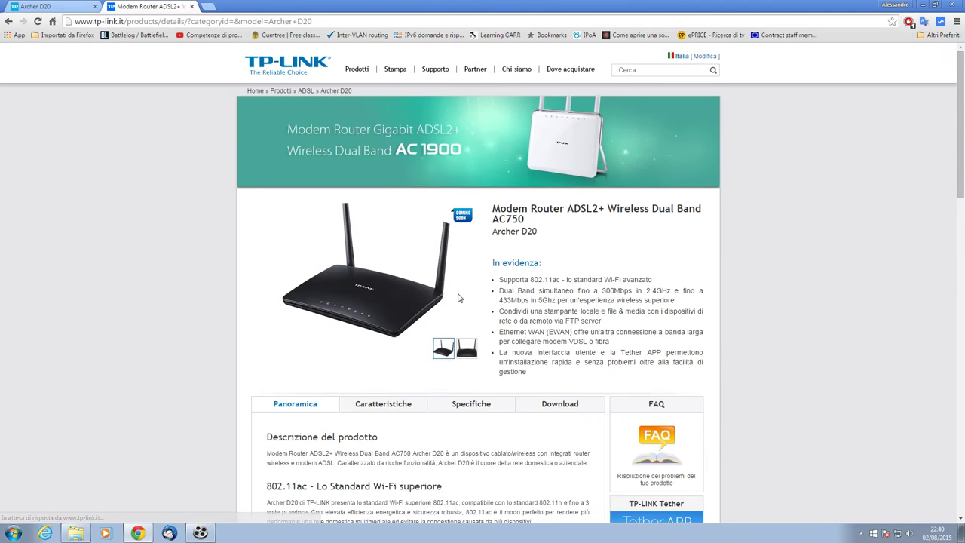
Check the Download section of the Archer D20 product page and close the website
{"action": "scroll", "coordinate": [547, 310], "scroll_direction": "down", "scroll_amount": 2}
{"action": "left_click", "coordinate": [557, 304]}
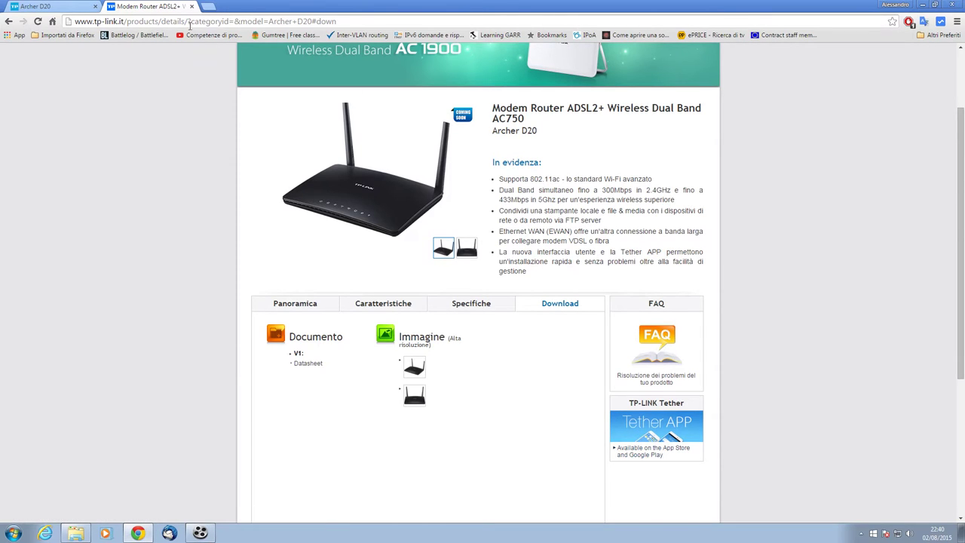
{"action": "left_click", "coordinate": [191, 7]}
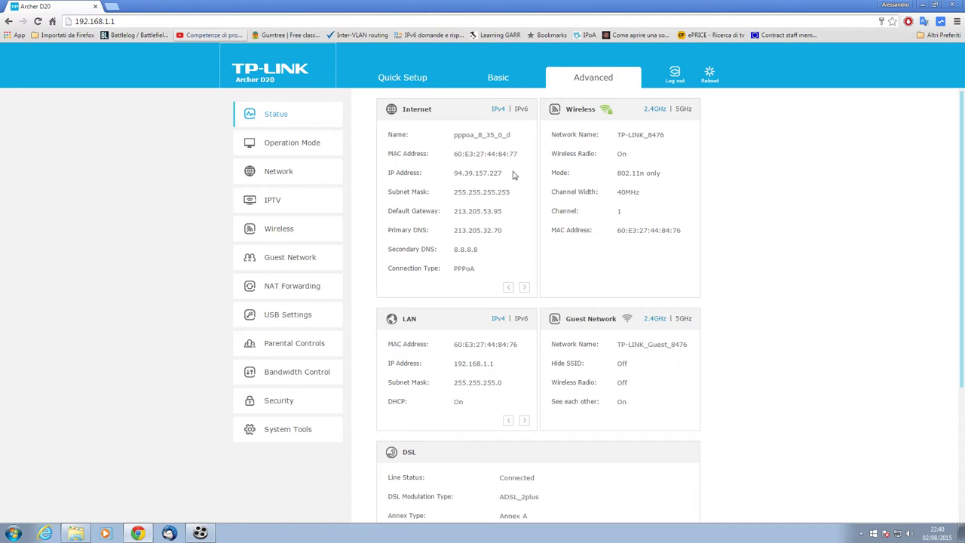
Look through the router's Quick Setup, Basic and Advanced sections and return to the Basic network map
{"action": "left_click", "coordinate": [710, 76]}
{"action": "left_click", "coordinate": [417, 79]}
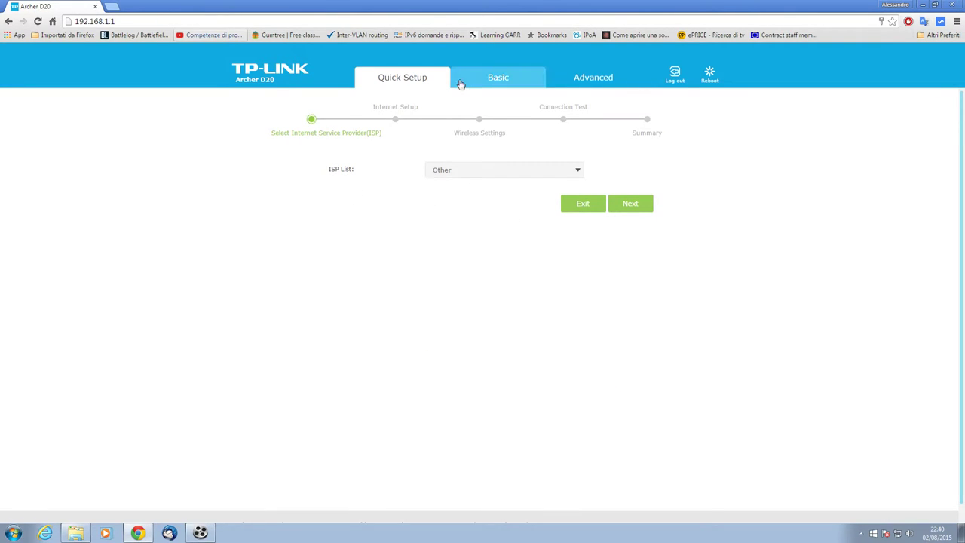
{"action": "left_click", "coordinate": [493, 80]}
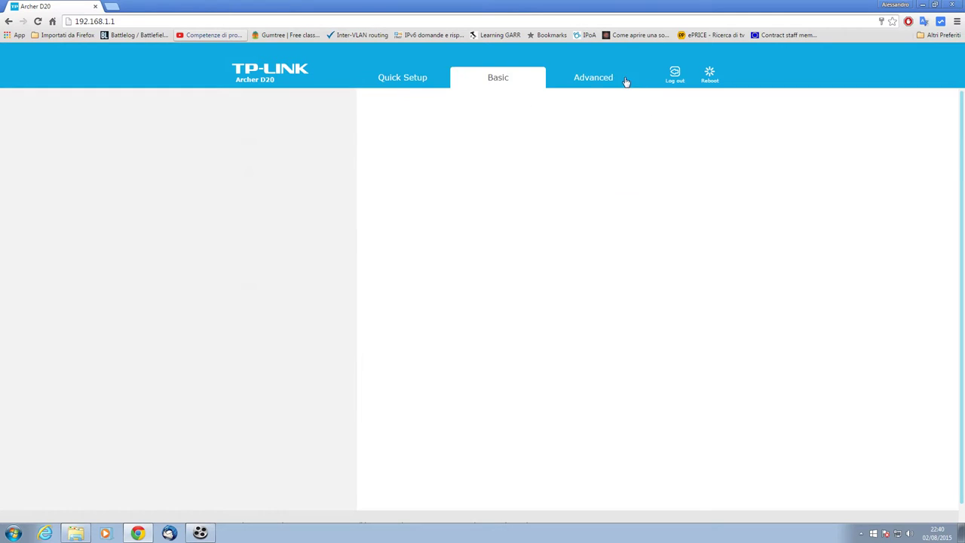
{"action": "left_click", "coordinate": [603, 85]}
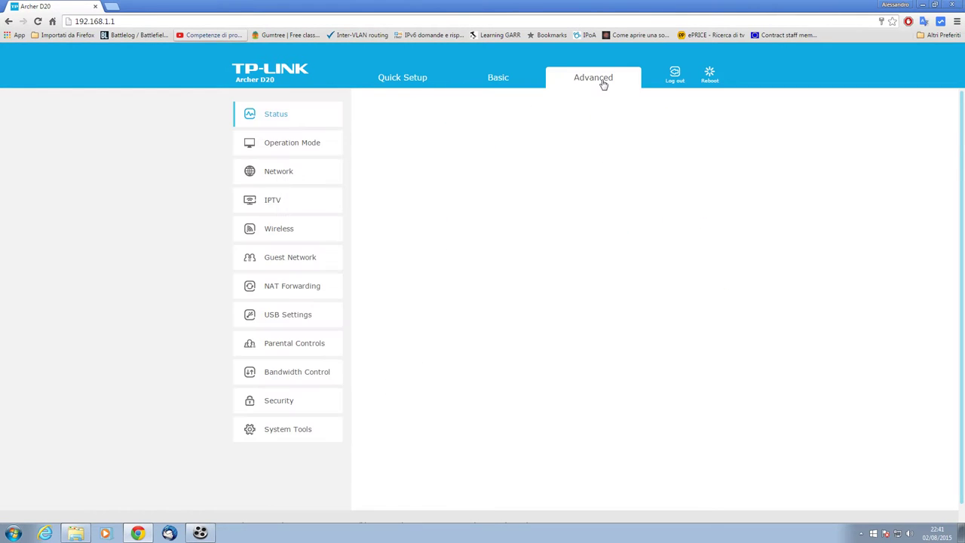
{"action": "left_click", "coordinate": [510, 85]}
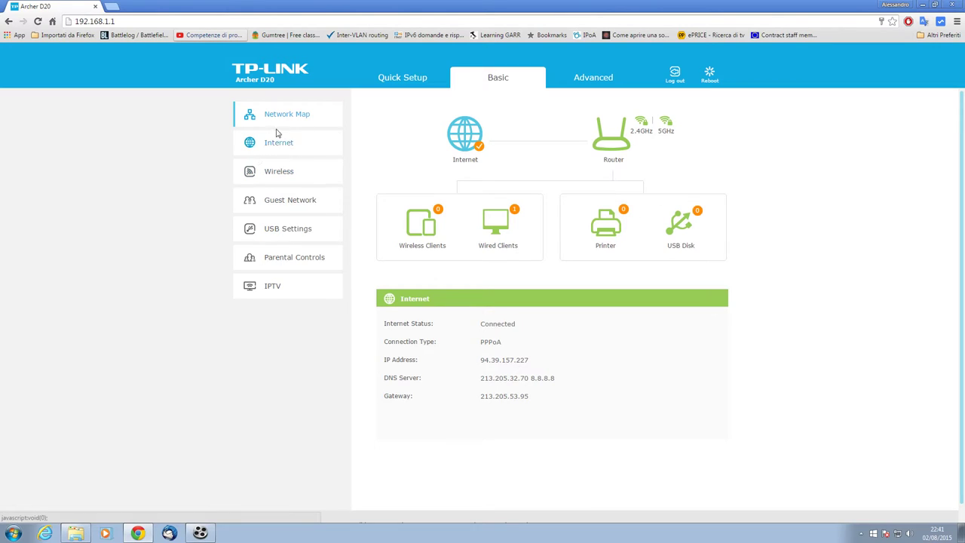
View the wired clients, printer and USB disk details on the network map
{"action": "left_click", "coordinate": [502, 240]}
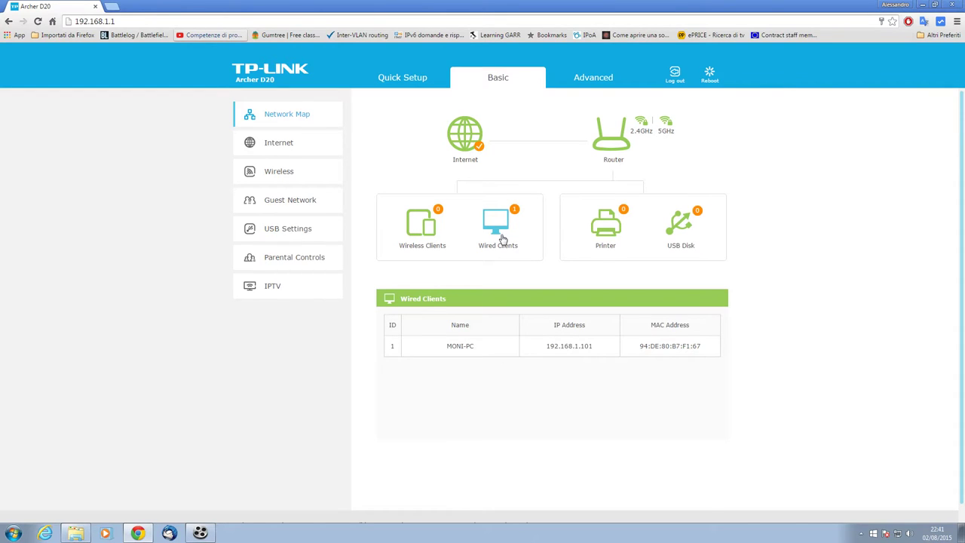
{"action": "left_click", "coordinate": [607, 231]}
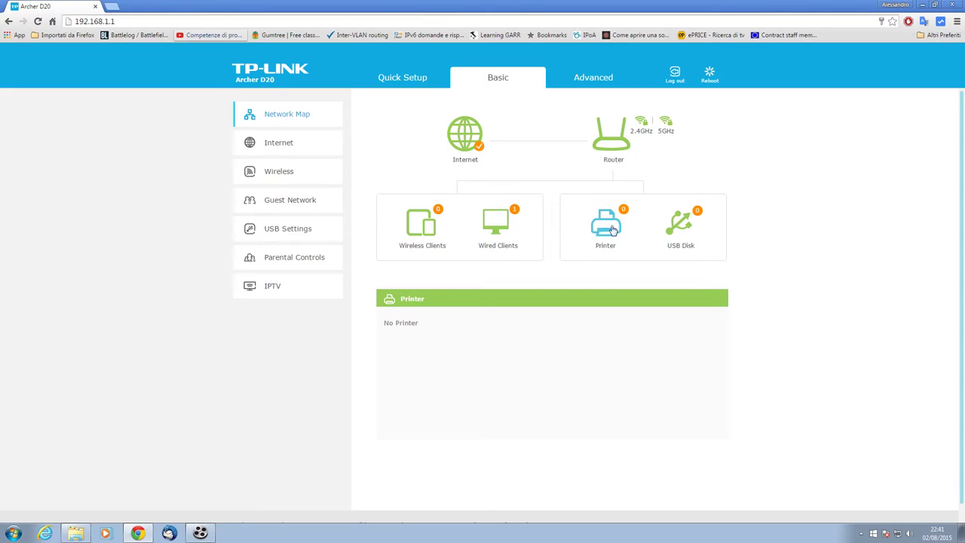
{"action": "left_click", "coordinate": [677, 229]}
Reload the network map and examine the Internet connection details, especially the public IP address
{"action": "left_click", "coordinate": [269, 121]}
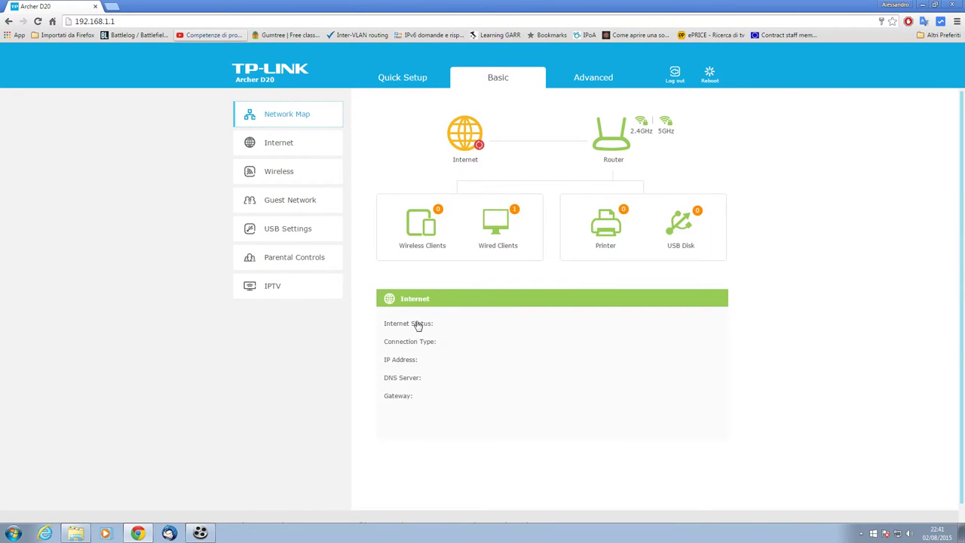
{"action": "left_click_drag", "start_coordinate": [532, 362], "coordinate": [482, 404]}
{"action": "left_click", "coordinate": [562, 403]}
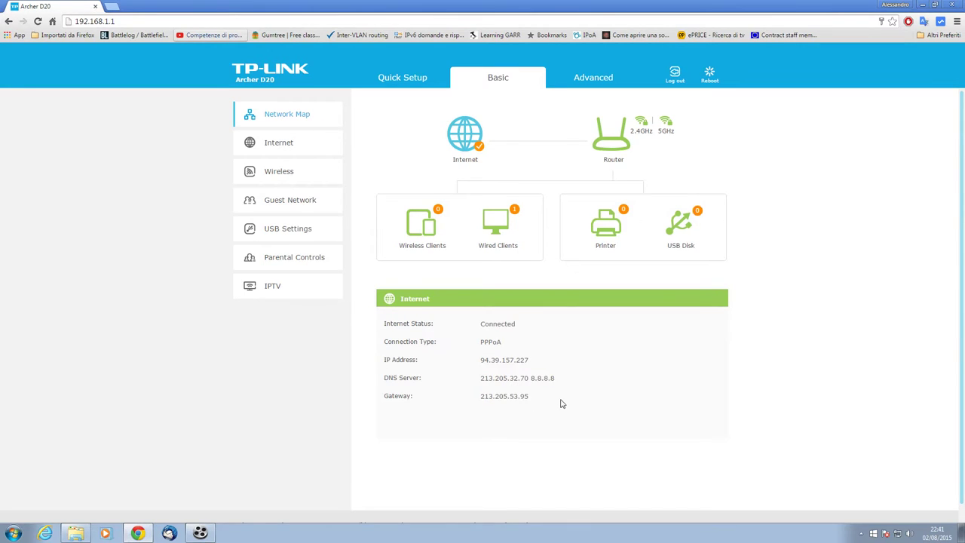
{"action": "left_click_drag", "start_coordinate": [530, 364], "coordinate": [481, 366]}
{"action": "left_click", "coordinate": [521, 365]}
Inspect the router's wireless details and the wireless client list, reloading the network map between checks
{"action": "left_click", "coordinate": [639, 130]}
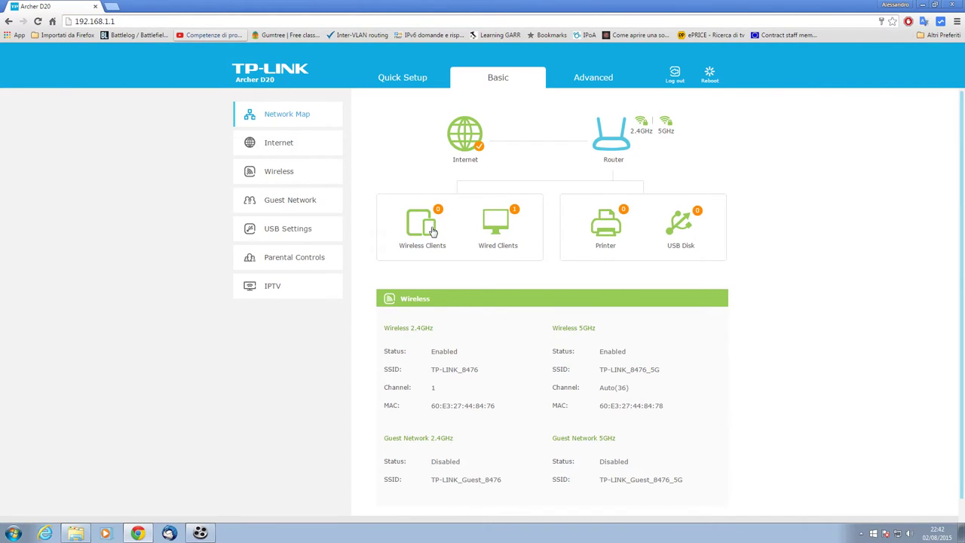
{"action": "left_click", "coordinate": [293, 115]}
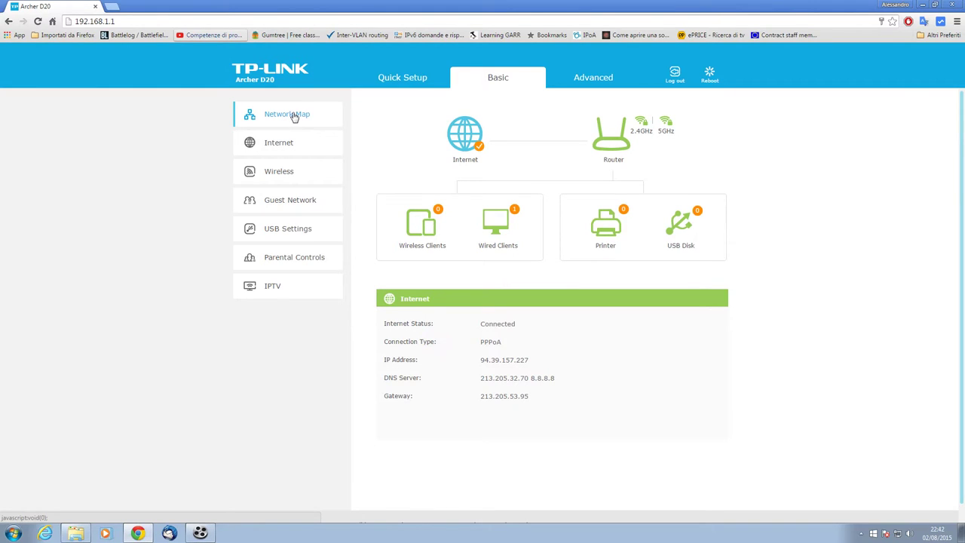
{"action": "left_click", "coordinate": [435, 227]}
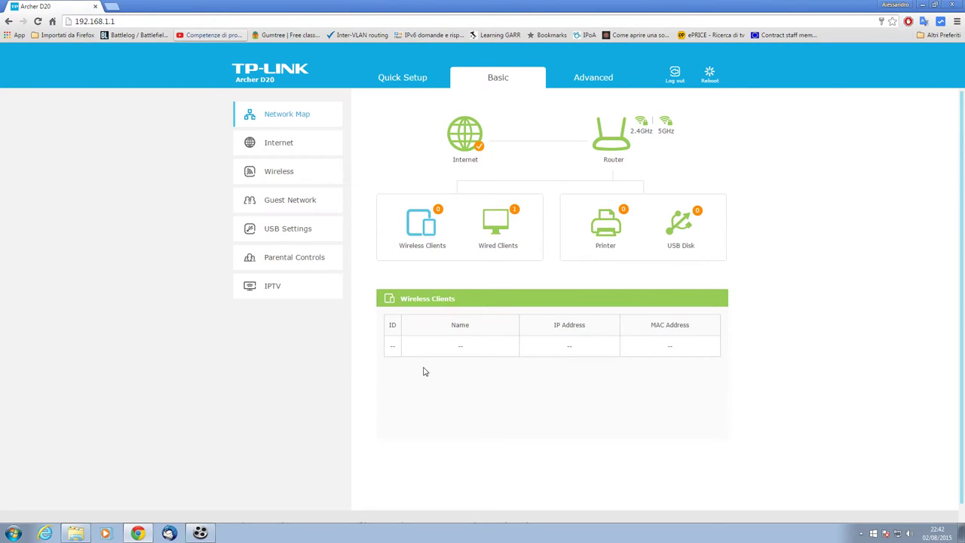
{"action": "left_click", "coordinate": [294, 121]}
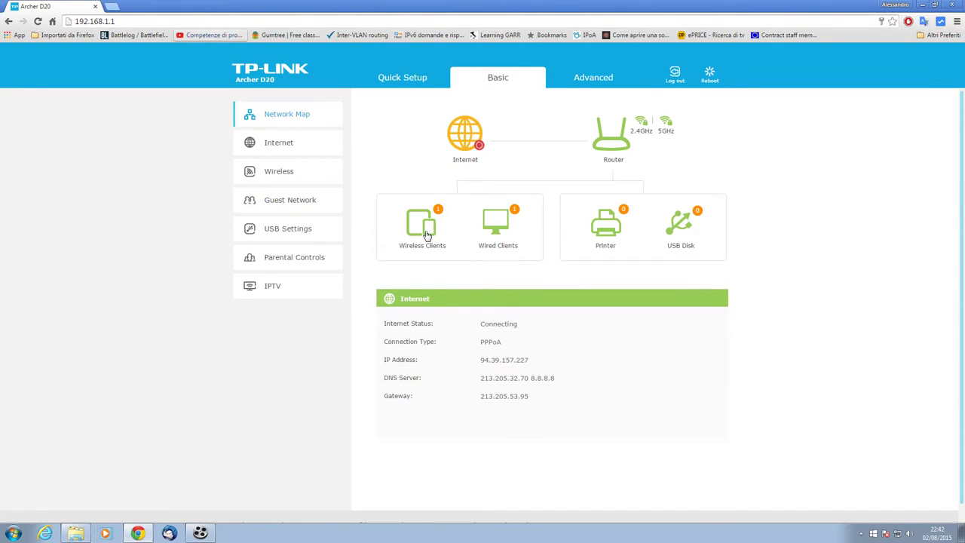
{"action": "left_click", "coordinate": [427, 239]}
{"action": "left_click_drag", "start_coordinate": [420, 344], "coordinate": [542, 353]}
{"action": "left_click", "coordinate": [581, 373]}
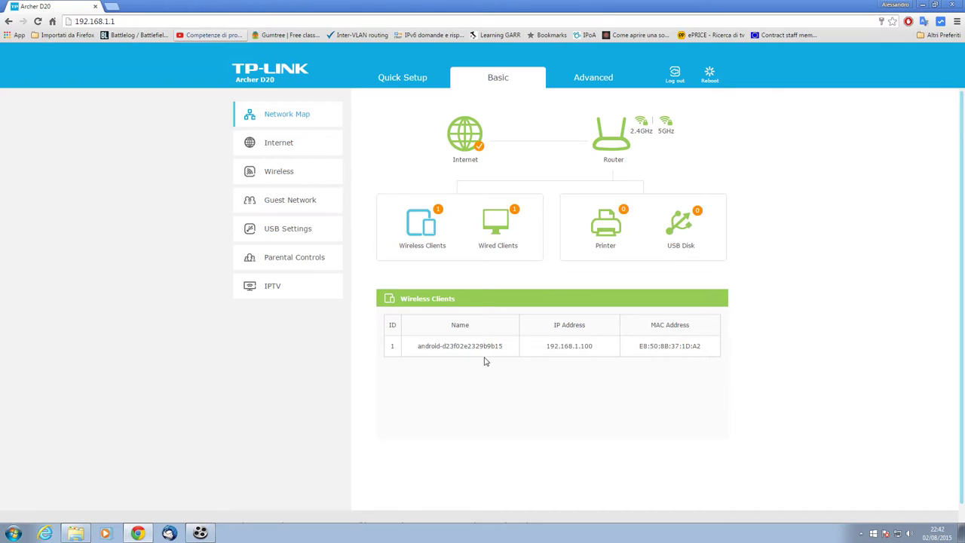
Open the basic Internet connection setup and examine the available connection types and login fields without changing them
{"action": "left_click", "coordinate": [287, 145]}
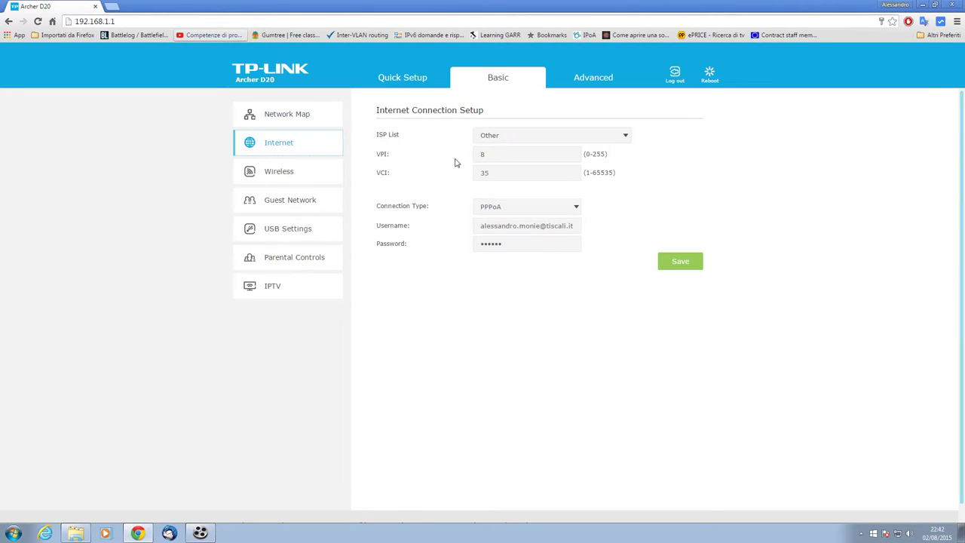
{"action": "left_click", "coordinate": [513, 211]}
{"action": "left_click", "coordinate": [510, 241]}
{"action": "left_click", "coordinate": [556, 289]}
Open the basic wireless settings and examine the 2.4GHz network's name and password fields
{"action": "left_click", "coordinate": [299, 171]}
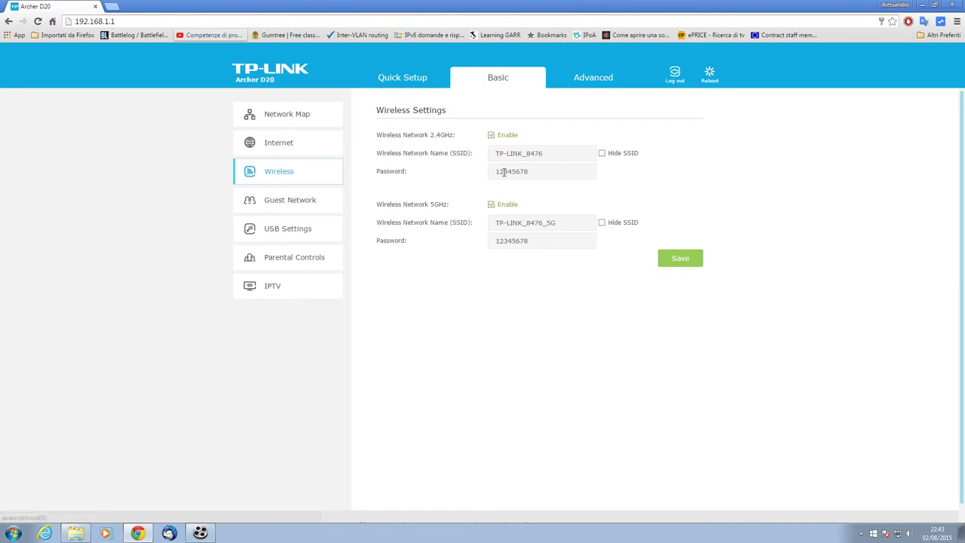
{"action": "left_click", "coordinate": [548, 153]}
{"action": "triple_click", "coordinate": [548, 154]}
{"action": "left_click", "coordinate": [548, 154]}
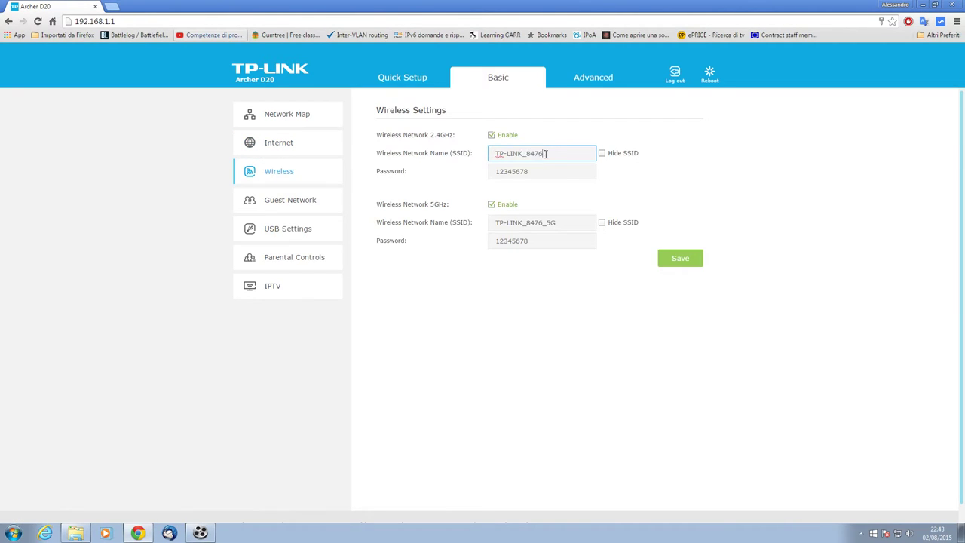
{"action": "left_click", "coordinate": [543, 172]}
{"action": "left_click", "coordinate": [547, 186]}
Compare the 2.4GHz and 5GHz network settings, and toggle Hide SSID on and off for the 2.4GHz network
{"action": "left_click_drag", "start_coordinate": [428, 135], "coordinate": [471, 136]}
{"action": "left_click", "coordinate": [445, 164]}
{"action": "left_click_drag", "start_coordinate": [428, 205], "coordinate": [452, 207]}
{"action": "left_click", "coordinate": [429, 193]}
{"action": "double_click", "coordinate": [438, 209]}
{"action": "left_click", "coordinate": [444, 240]}
{"action": "left_click", "coordinate": [601, 155]}
{"action": "left_click", "coordinate": [603, 154]}
Try the guest network options by enabling 2.4GHz, switching to 5GHz and selecting Set Password security
{"action": "left_click", "coordinate": [307, 201]}
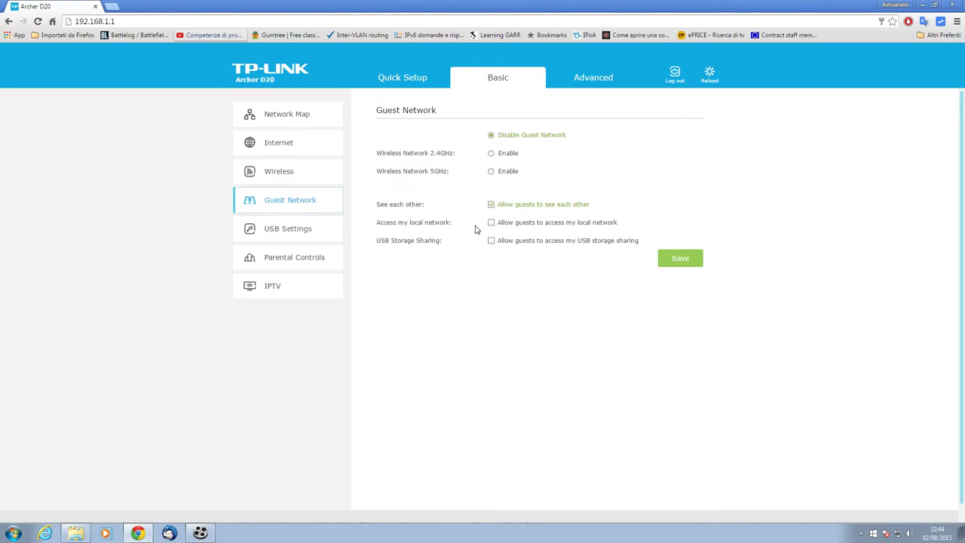
{"action": "left_click", "coordinate": [490, 153]}
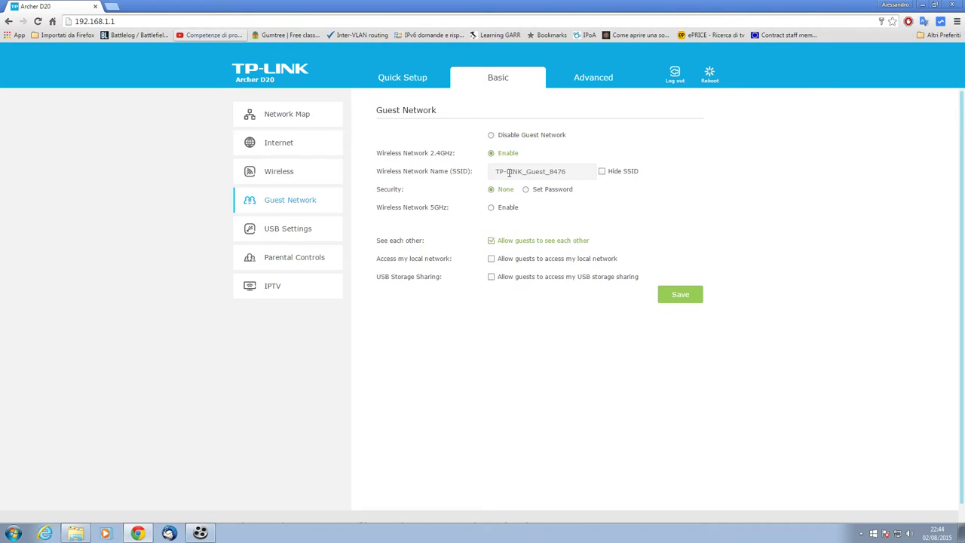
{"action": "left_click", "coordinate": [491, 208]}
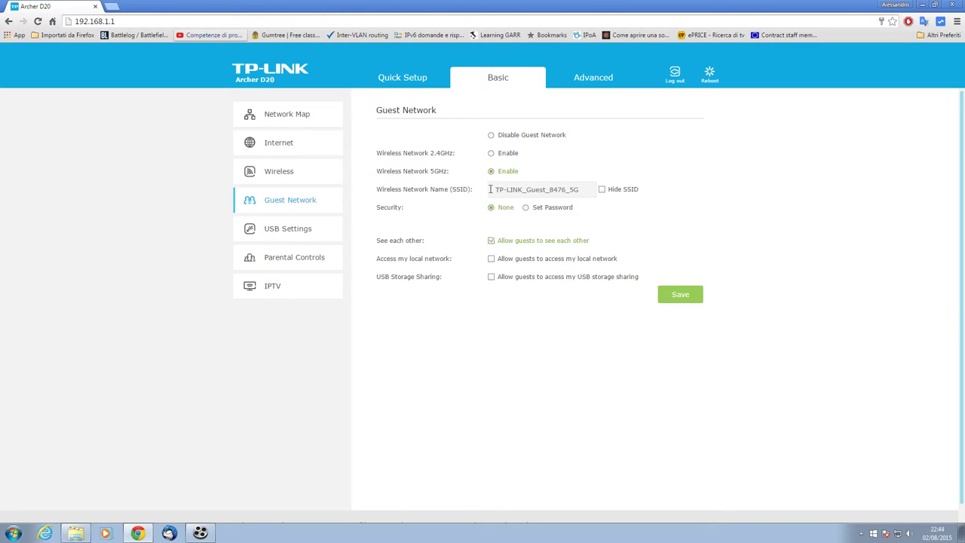
{"action": "left_click", "coordinate": [526, 207]}
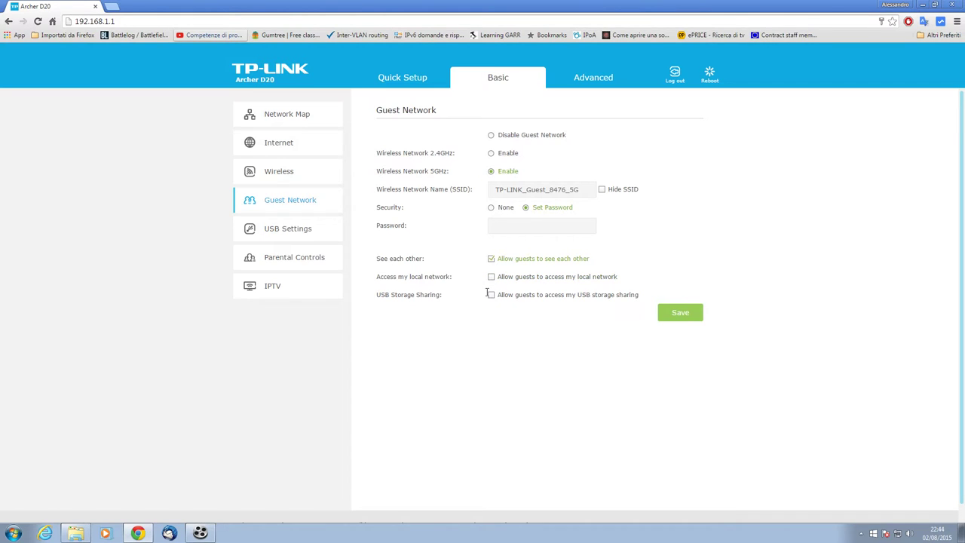
Review the Sharing Access and Print Server pages of the USB settings
{"action": "left_click", "coordinate": [296, 230]}
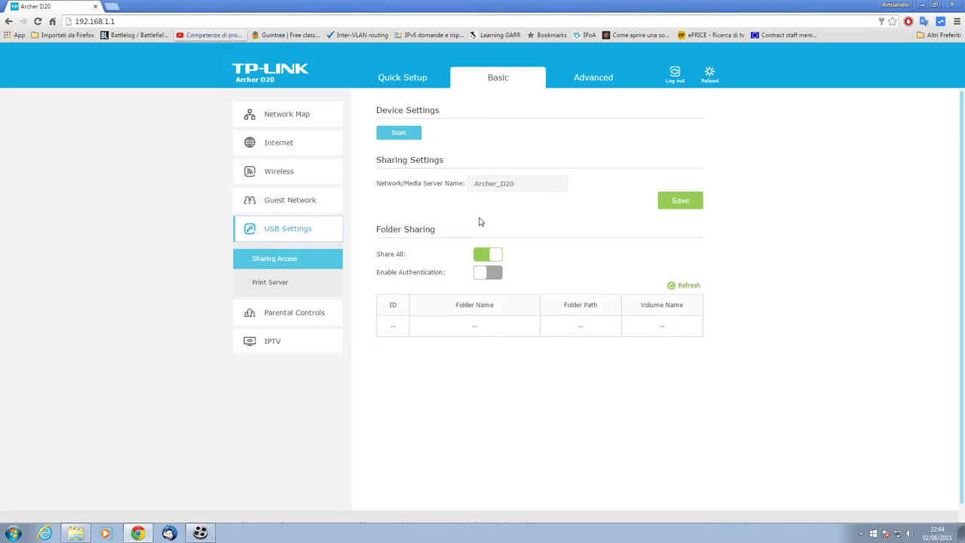
{"action": "left_click", "coordinate": [305, 283]}
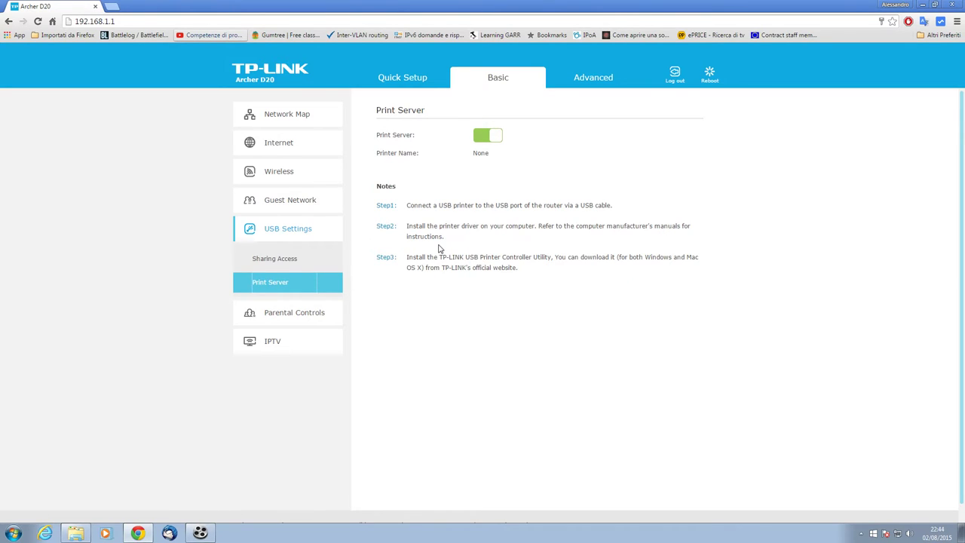
Open the parental controls and try adding a blank keyword entry to the content restriction blacklist
{"action": "left_click", "coordinate": [318, 324]}
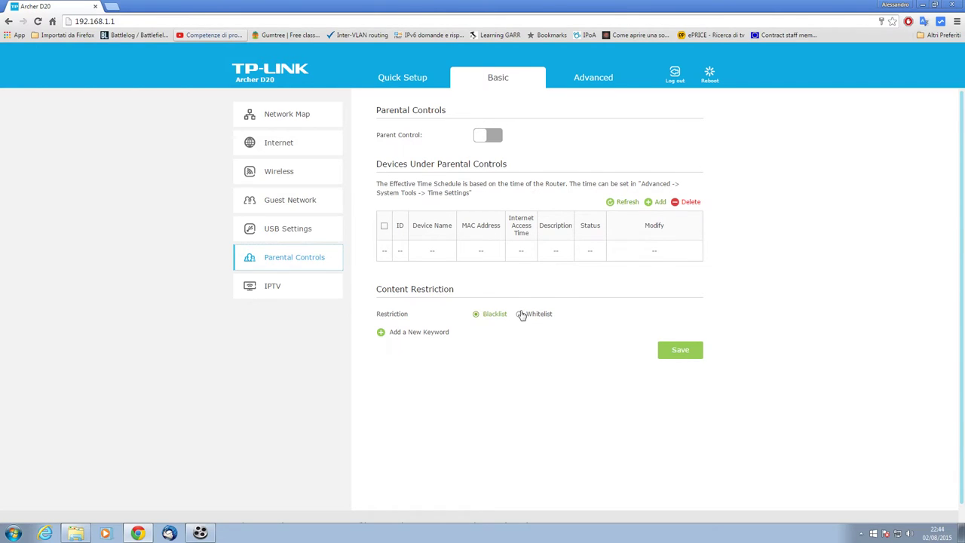
{"action": "left_click", "coordinate": [407, 333]}
{"action": "left_click", "coordinate": [431, 353]}
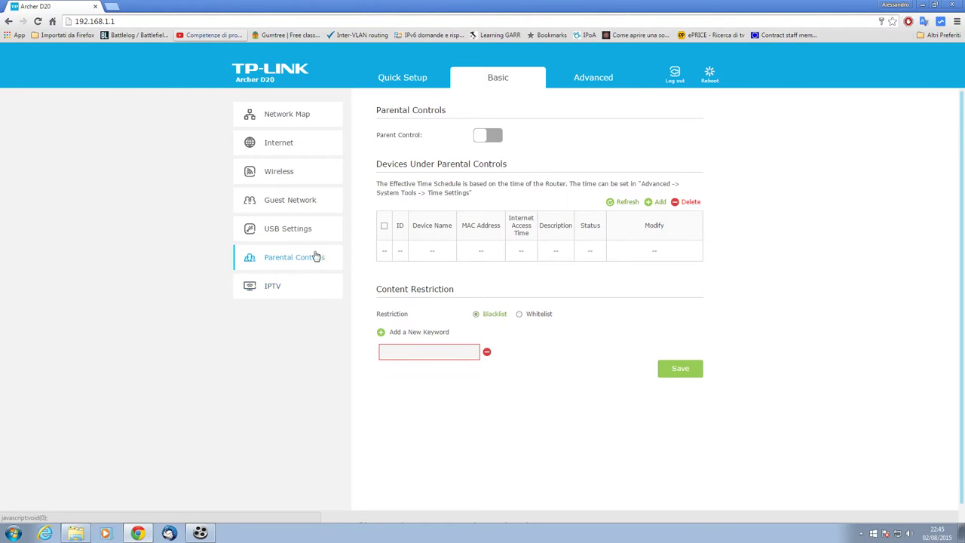
Switch to the advanced settings and view the available router operation modes
{"action": "left_click", "coordinate": [569, 83]}
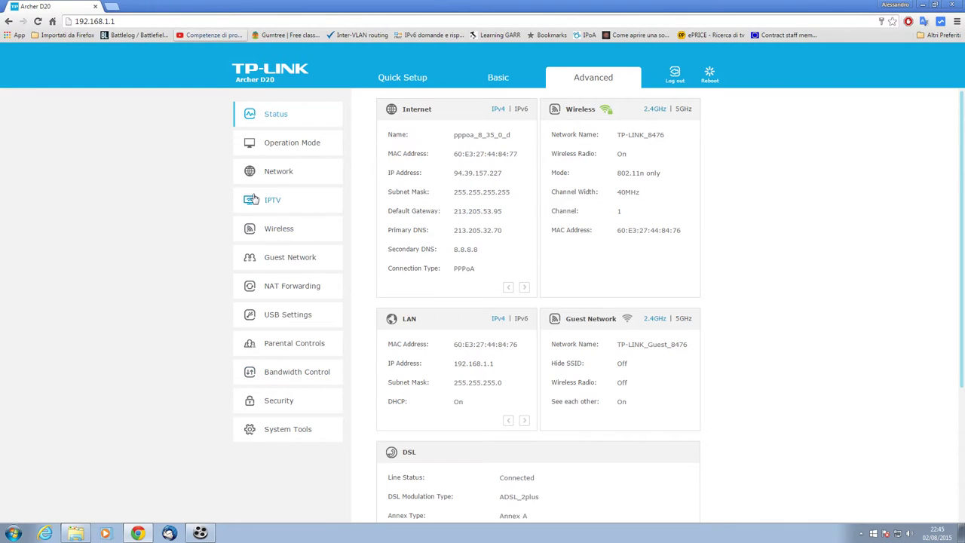
{"action": "left_click", "coordinate": [288, 154]}
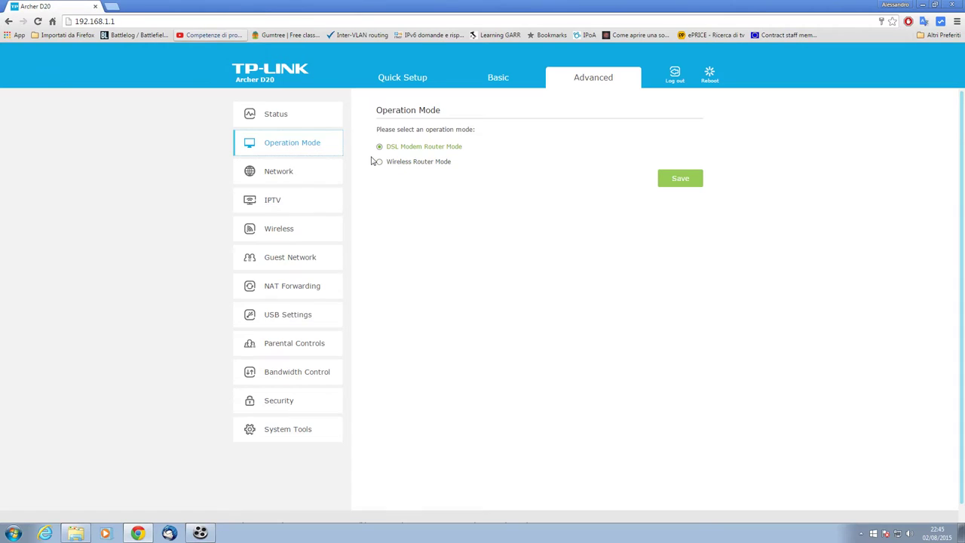
Examine the pppoa_8_35_0_d WAN interface's connection setup with its advanced DSL parameters expanded, and return to the interface list
{"action": "left_click", "coordinate": [314, 175]}
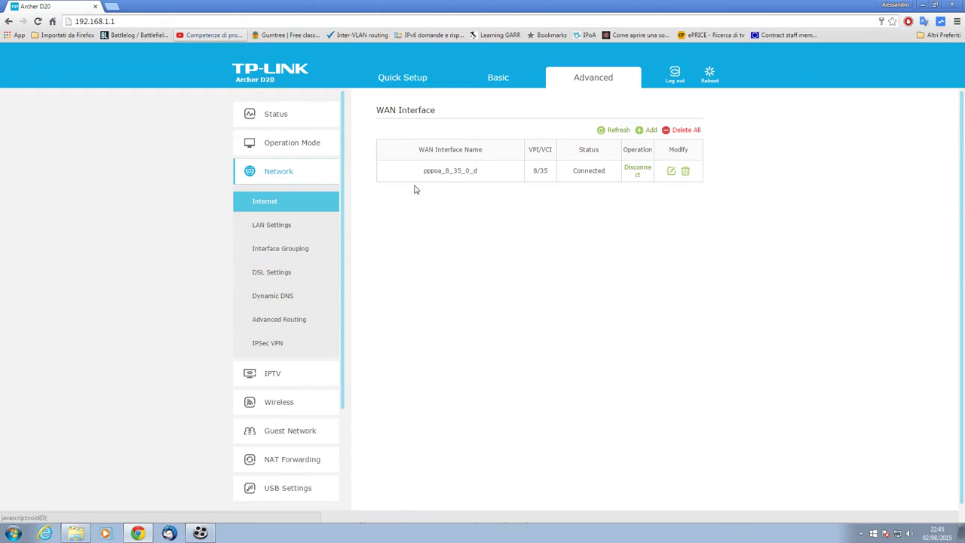
{"action": "left_click", "coordinate": [672, 172]}
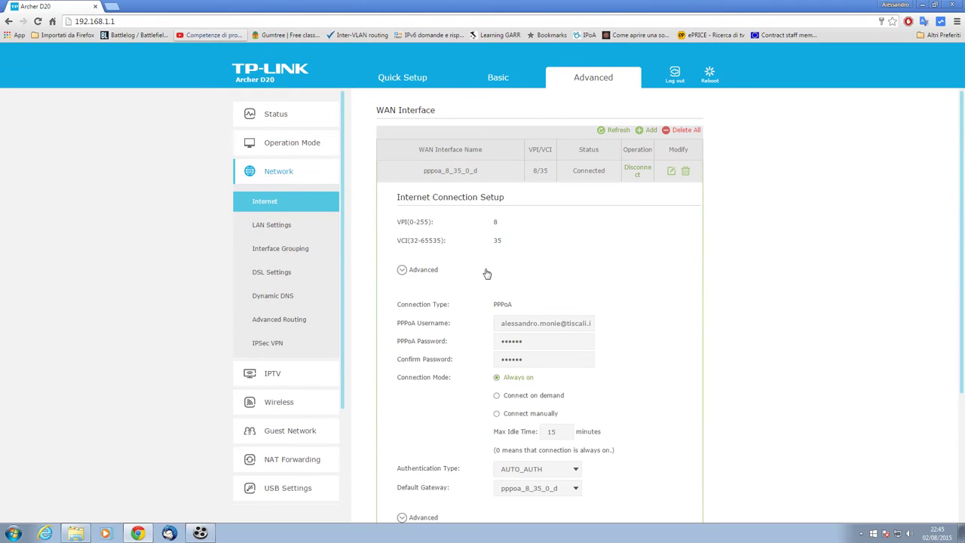
{"action": "left_click", "coordinate": [424, 271]}
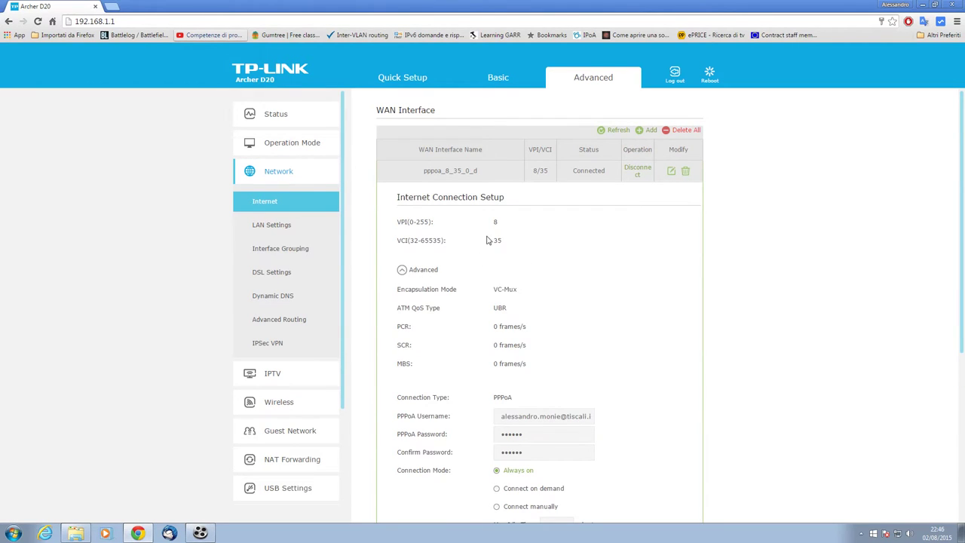
{"action": "scroll", "coordinate": [487, 380], "scroll_direction": "down", "scroll_amount": 3}
{"action": "scroll", "coordinate": [476, 305], "scroll_direction": "up", "scroll_amount": 1}
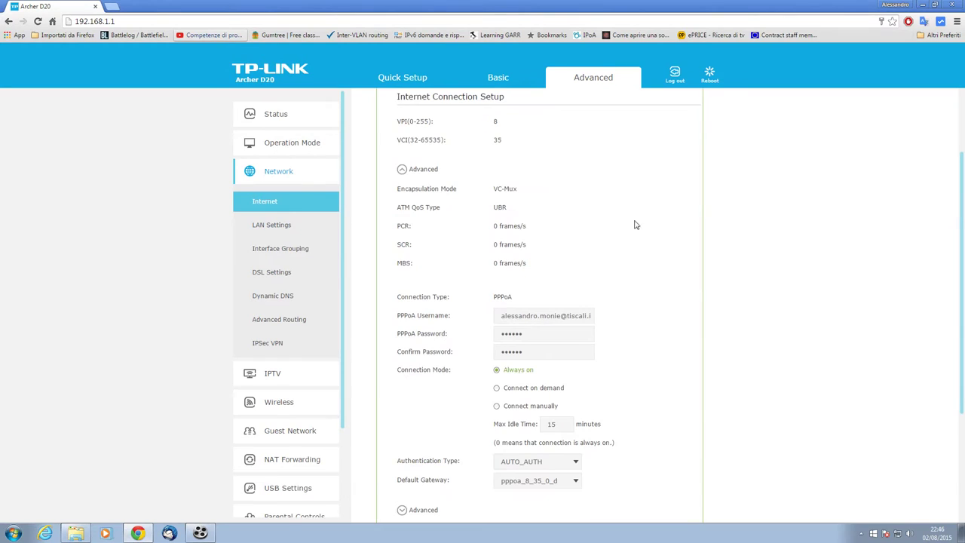
{"action": "left_click", "coordinate": [257, 206]}
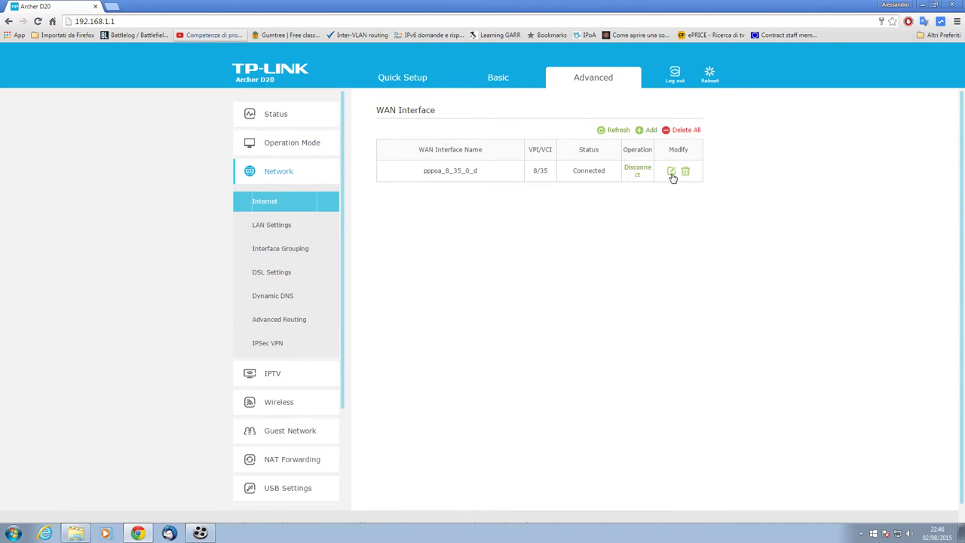
Set the MTU size of the pppoa_8_35_0_d WAN interface to 1500 bytes and save the connection
{"action": "left_click", "coordinate": [671, 172]}
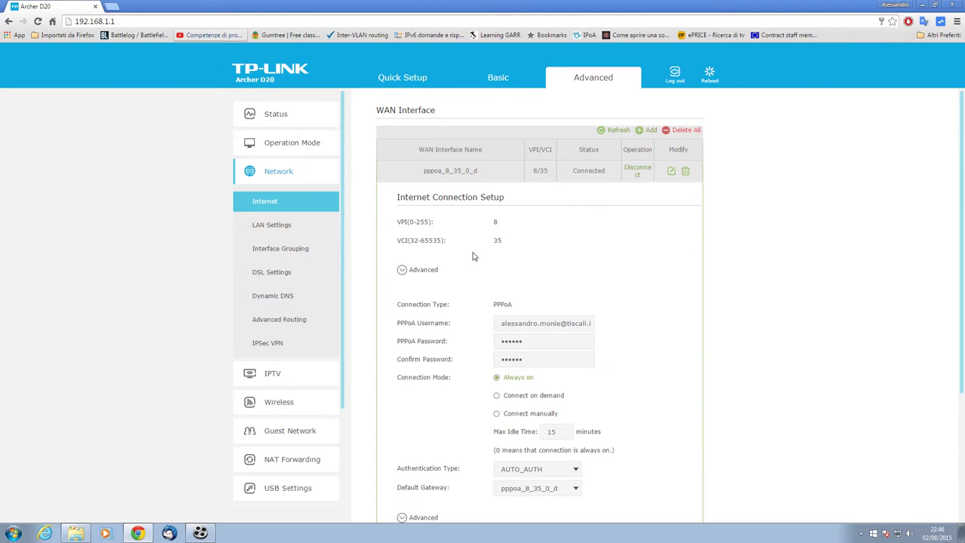
{"action": "scroll", "coordinate": [484, 259], "scroll_direction": "down", "scroll_amount": 2}
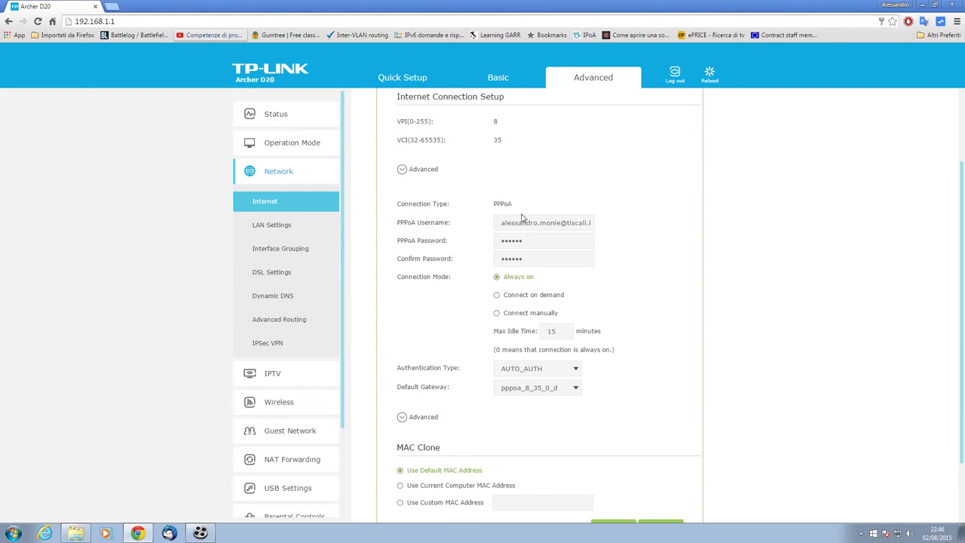
{"action": "scroll", "coordinate": [502, 366], "scroll_direction": "down", "scroll_amount": 2}
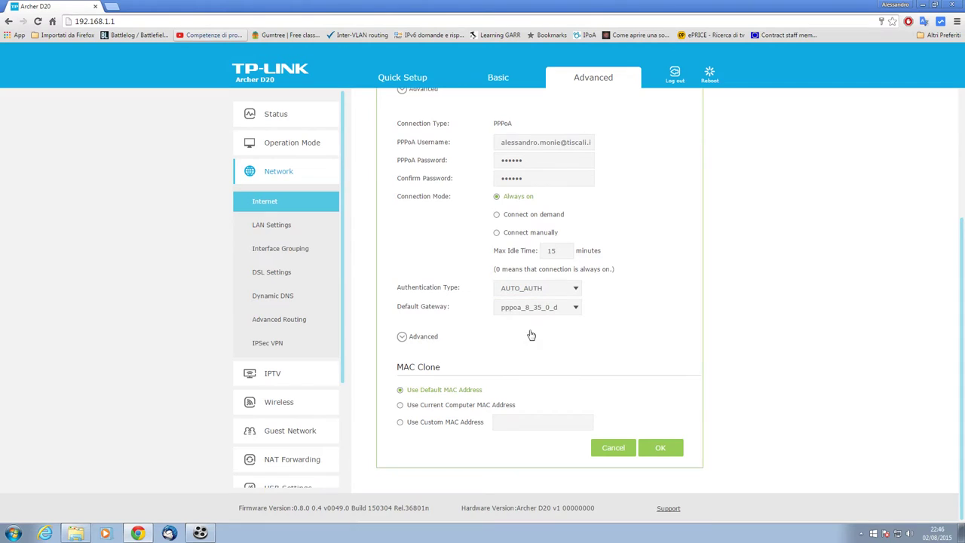
{"action": "left_click", "coordinate": [403, 337]}
{"action": "left_click_drag", "start_coordinate": [523, 358], "coordinate": [488, 353]}
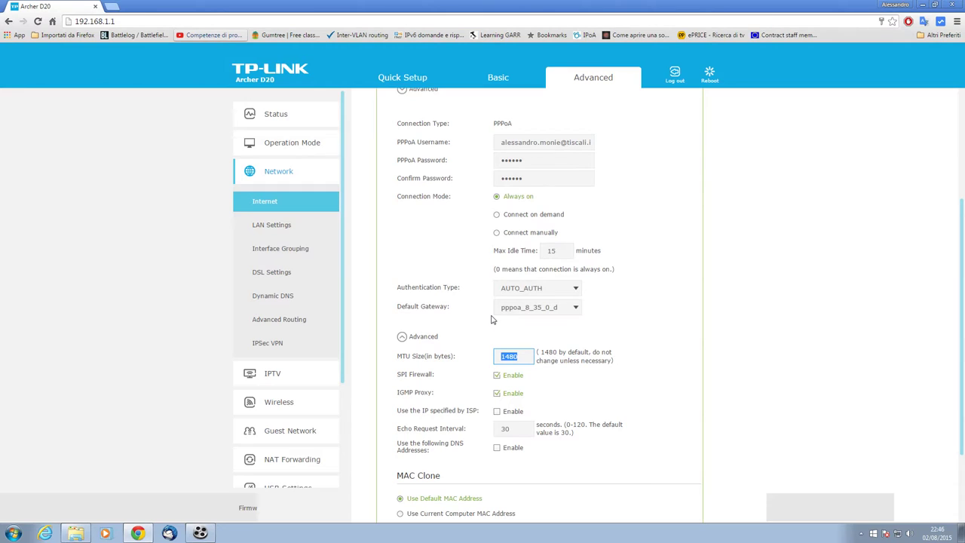
{"action": "type", "text": "1500"}
{"action": "scroll", "coordinate": [495, 332], "scroll_direction": "down", "scroll_amount": 3}
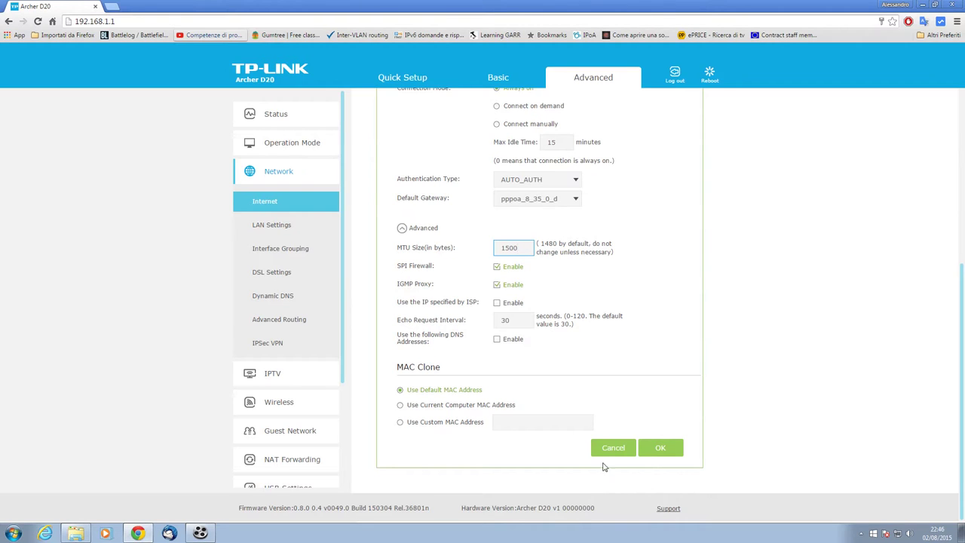
{"action": "left_click", "coordinate": [654, 450]}
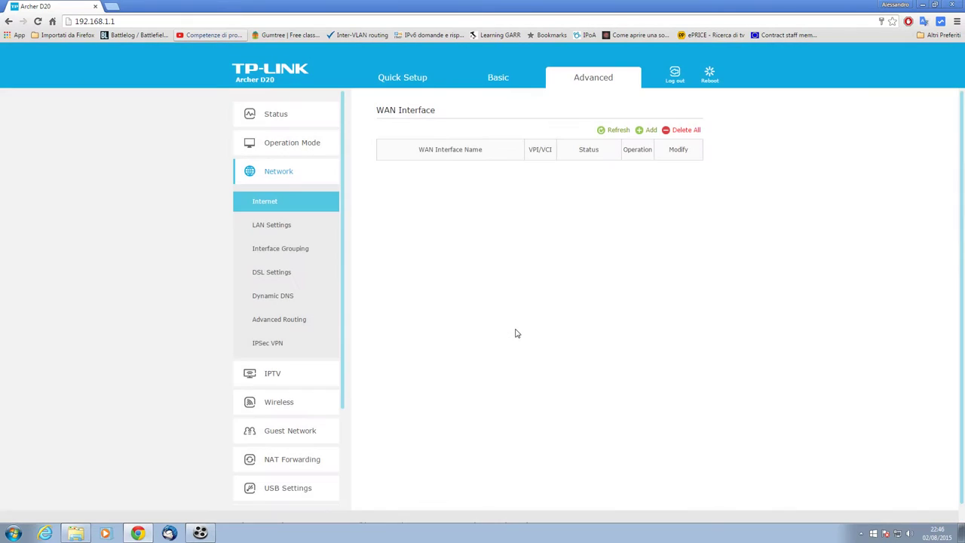
Review the DHCP server, client list and address reservation sections of the LAN settings
{"action": "left_click", "coordinate": [285, 226]}
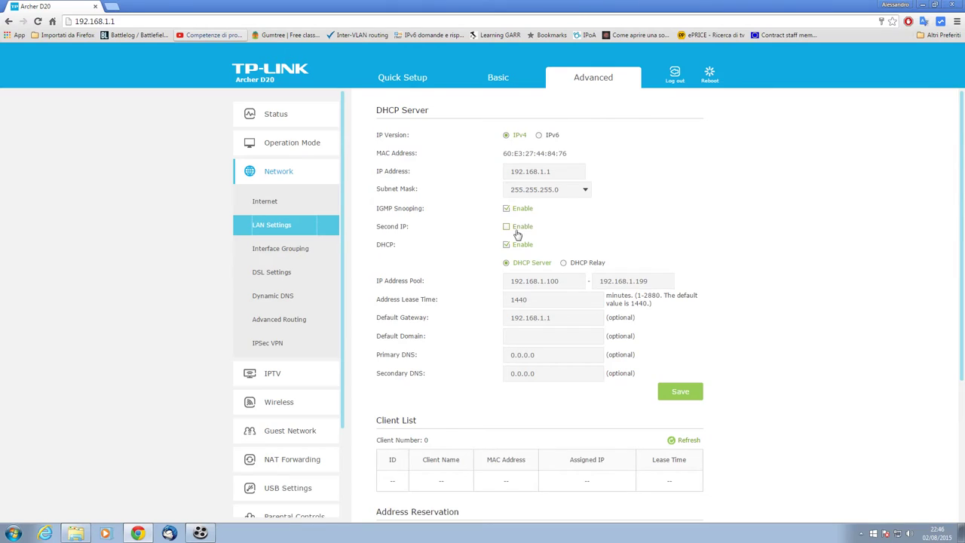
{"action": "scroll", "coordinate": [510, 294], "scroll_direction": "down", "scroll_amount": 3}
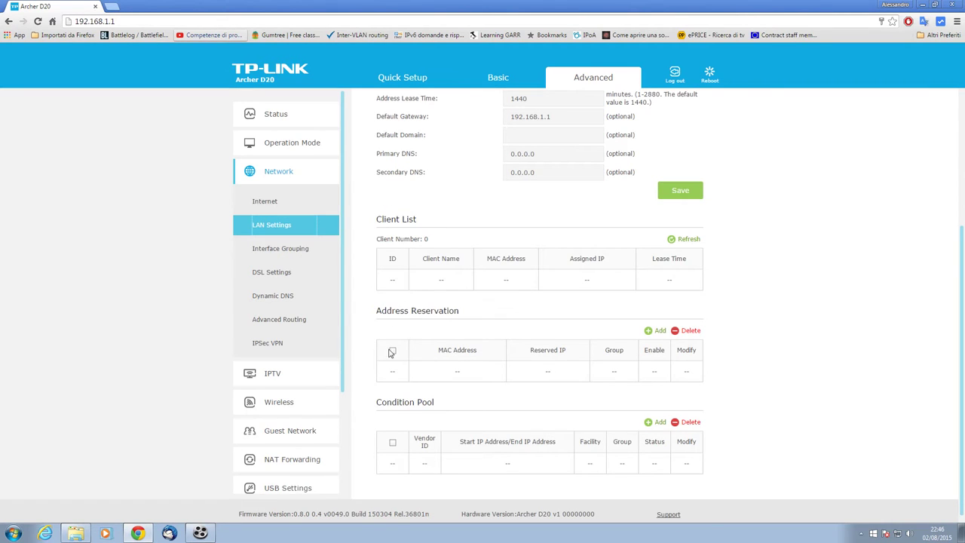
{"action": "left_click_drag", "start_coordinate": [381, 310], "coordinate": [464, 312]}
{"action": "left_click", "coordinate": [467, 315]}
{"action": "left_click_drag", "start_coordinate": [376, 310], "coordinate": [469, 316]}
{"action": "left_click", "coordinate": [565, 319]}
Open a blank address reservation entry and examine its MAC address and reserved IP fields and the Condition Pool section
{"action": "left_click", "coordinate": [655, 330]}
{"action": "left_click", "coordinate": [508, 395]}
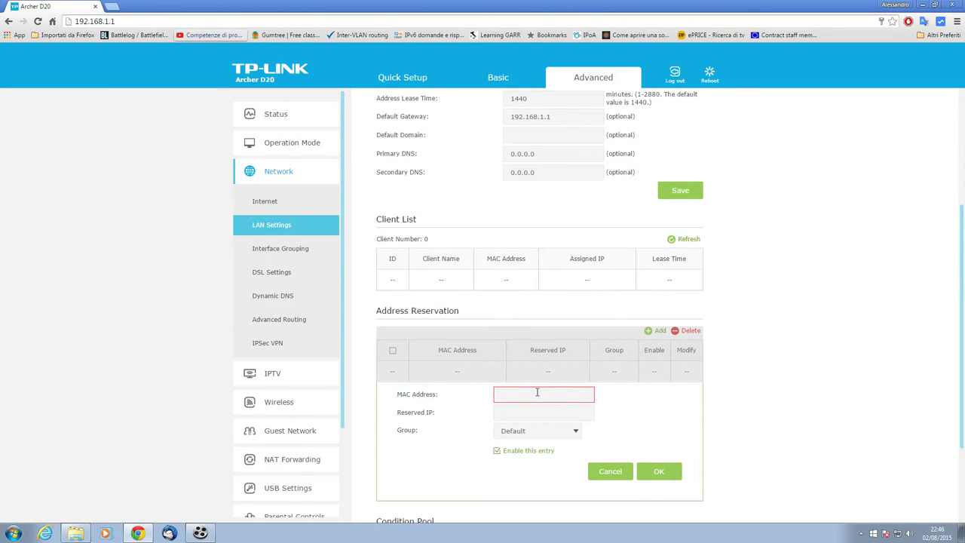
{"action": "left_click", "coordinate": [531, 413]}
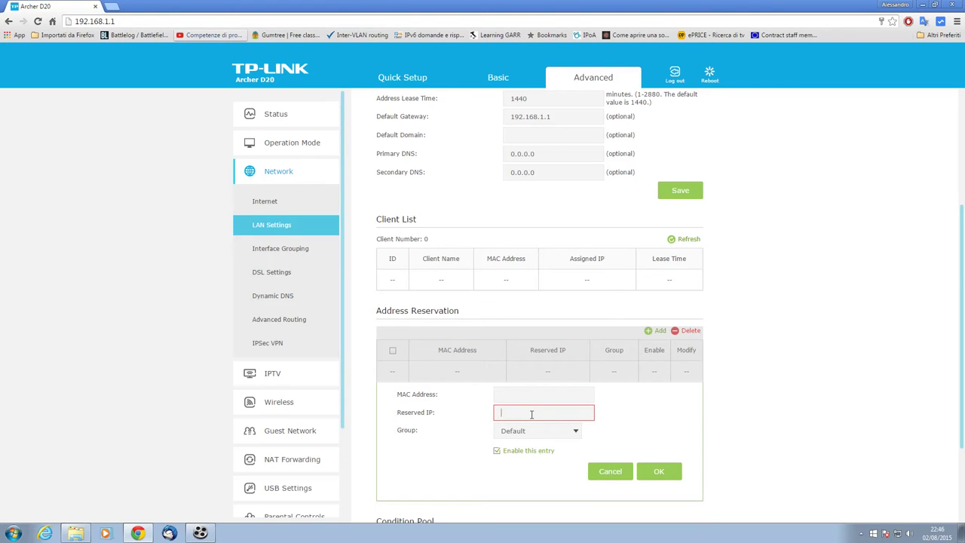
{"action": "scroll", "coordinate": [529, 414], "scroll_direction": "down", "scroll_amount": 1}
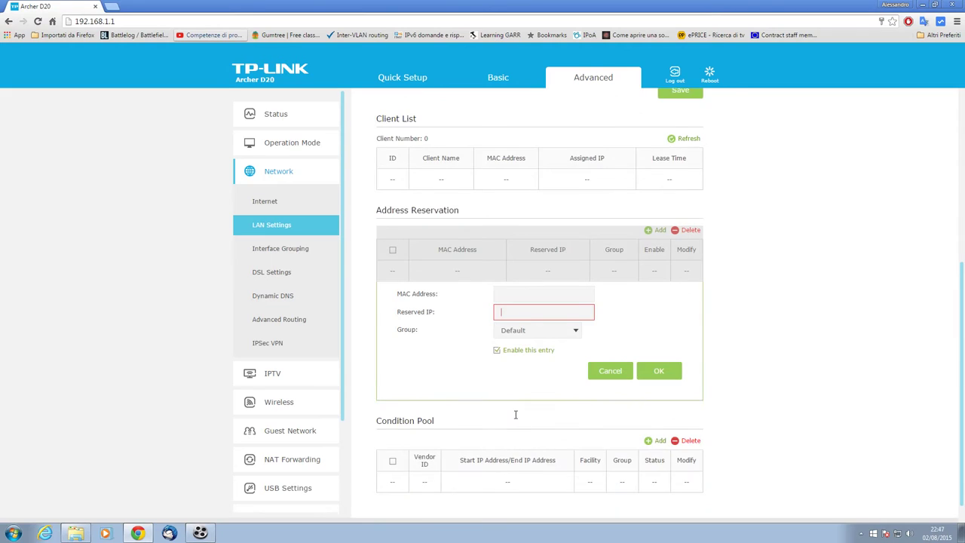
{"action": "scroll", "coordinate": [516, 418], "scroll_direction": "up", "scroll_amount": 1}
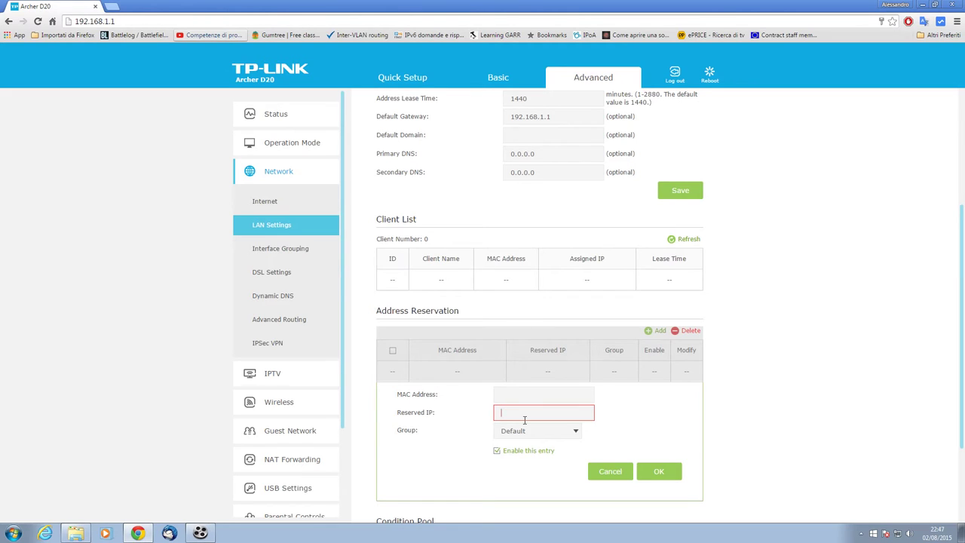
{"action": "scroll", "coordinate": [524, 420], "scroll_direction": "down", "scroll_amount": 1}
{"action": "scroll", "coordinate": [524, 420], "scroll_direction": "down", "scroll_amount": 1}
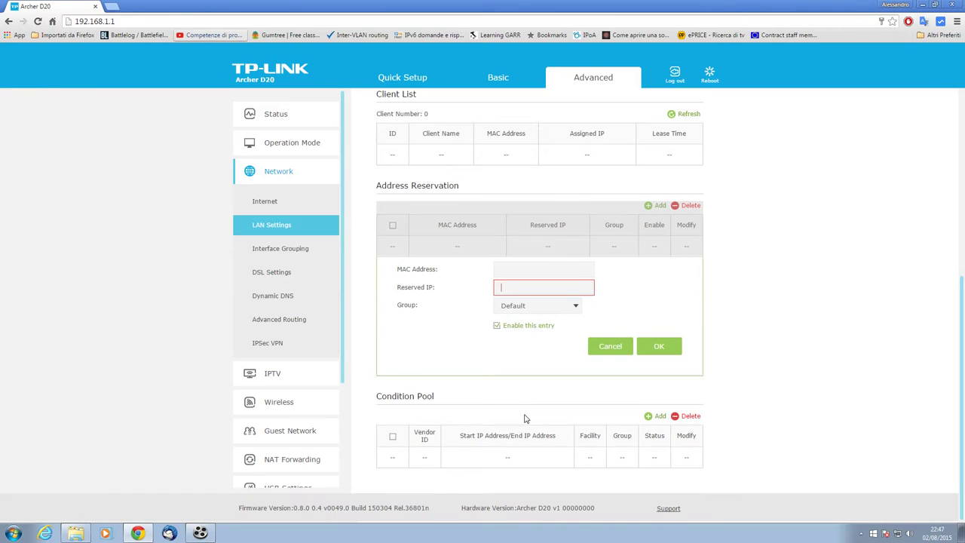
Review the Interface Grouping page and the DSL settings, including the available DSL modulation types
{"action": "left_click", "coordinate": [264, 248]}
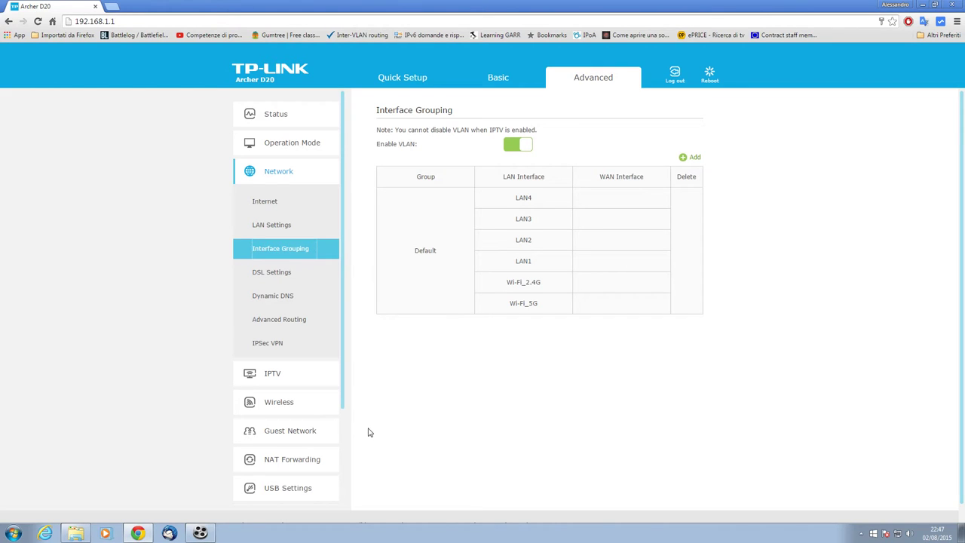
{"action": "left_click", "coordinate": [271, 271]}
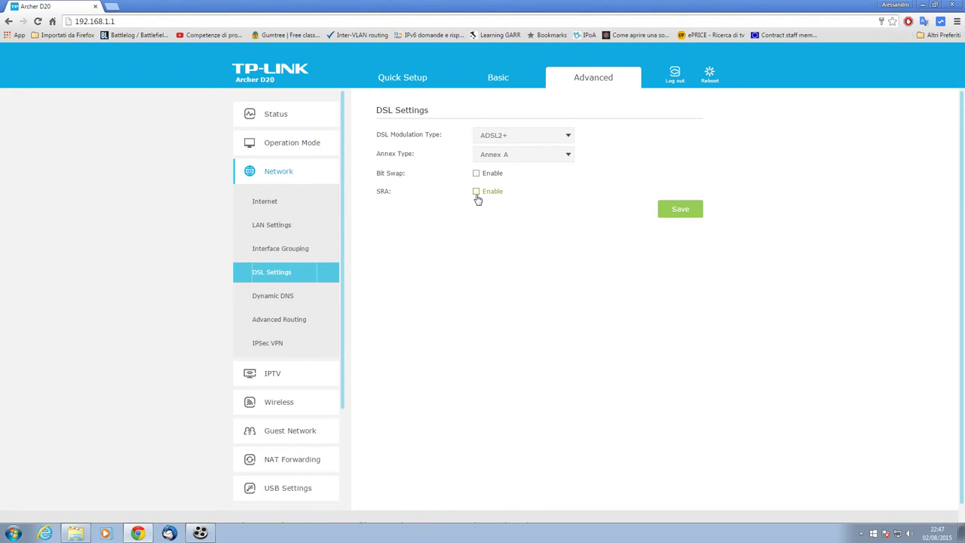
{"action": "left_click", "coordinate": [515, 138]}
{"action": "left_click", "coordinate": [461, 144]}
Look through the Dynamic DNS, Advanced Routing and IPSec VPN pages of the network settings
{"action": "left_click", "coordinate": [298, 294]}
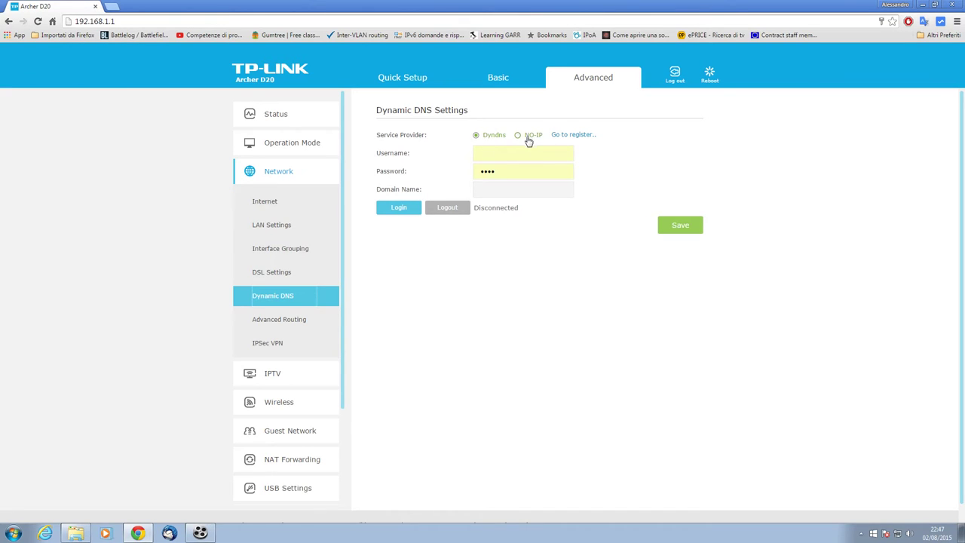
{"action": "left_click", "coordinate": [279, 319]}
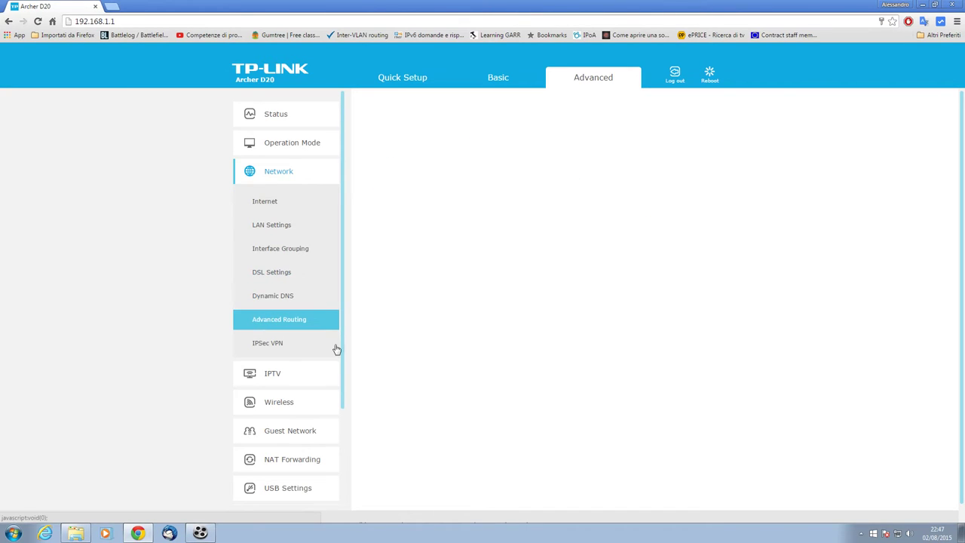
{"action": "left_click", "coordinate": [276, 347]}
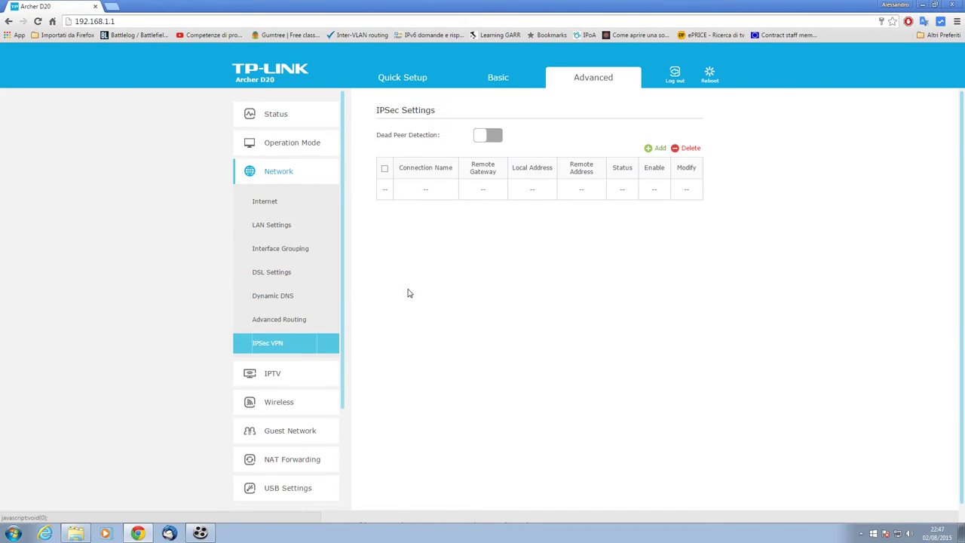
View the IPTV settings and the wireless settings for both the 2.4GHz and 5GHz bands
{"action": "left_click", "coordinate": [281, 376]}
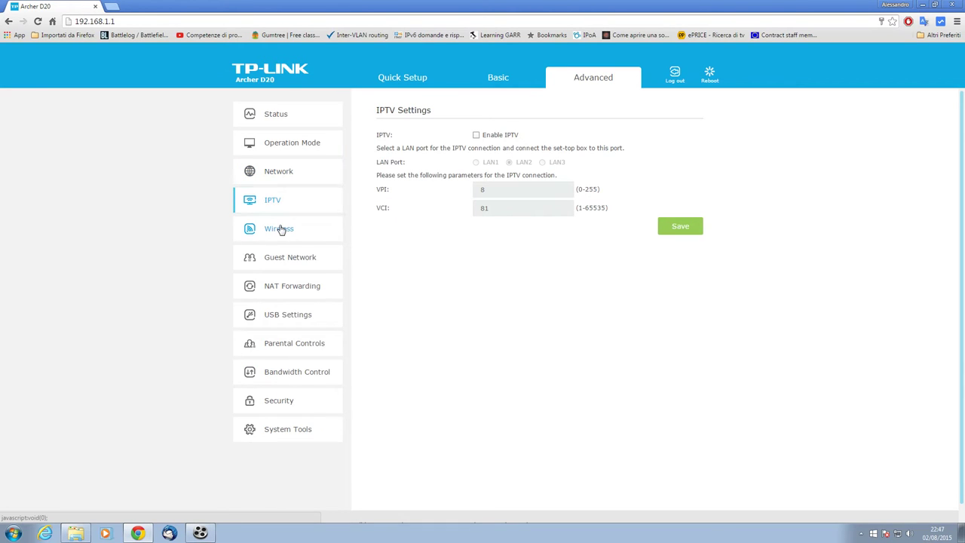
{"action": "left_click", "coordinate": [280, 229]}
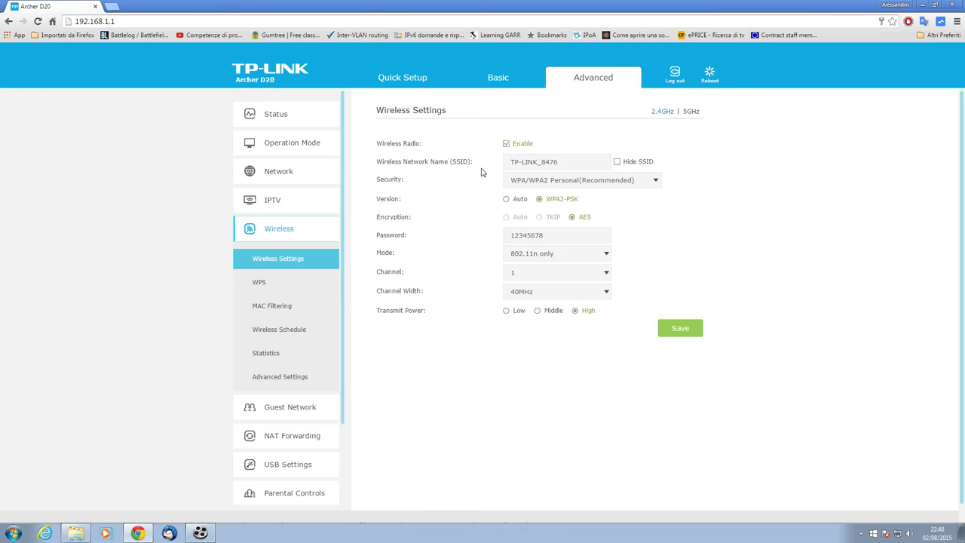
{"action": "left_click", "coordinate": [691, 111]}
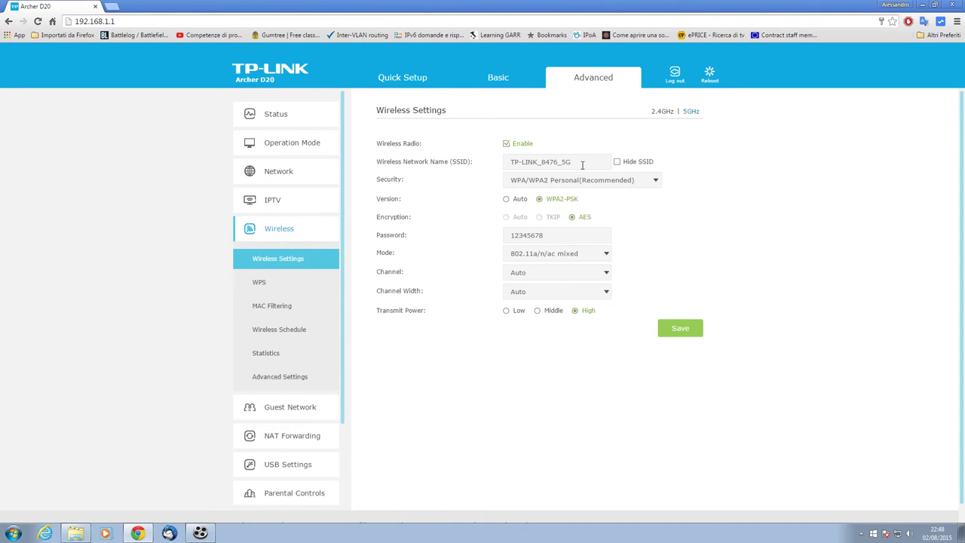
Disable the router's WPS PIN for 2.4GHz and select the MAC filtering rule allowing wireless access only from listed devices
{"action": "left_click", "coordinate": [271, 283]}
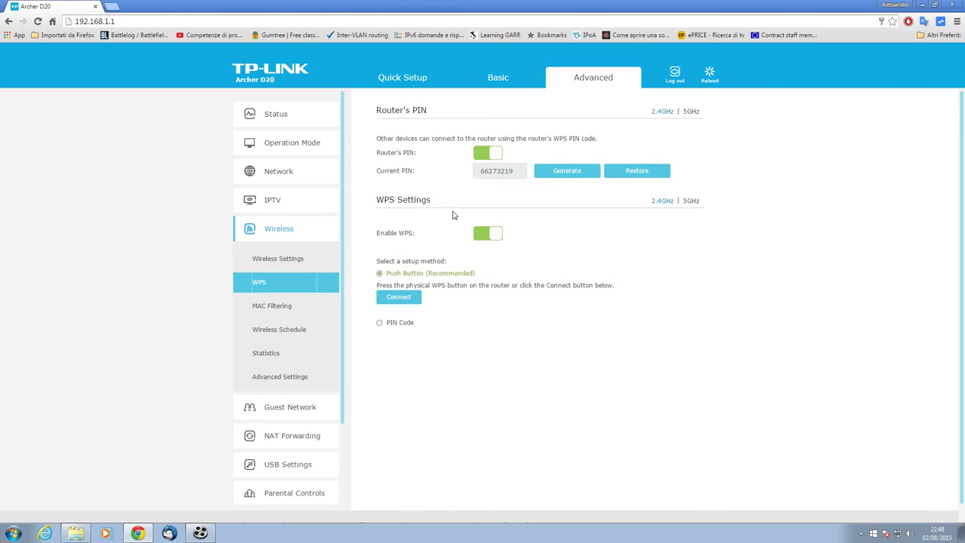
{"action": "left_click", "coordinate": [487, 155]}
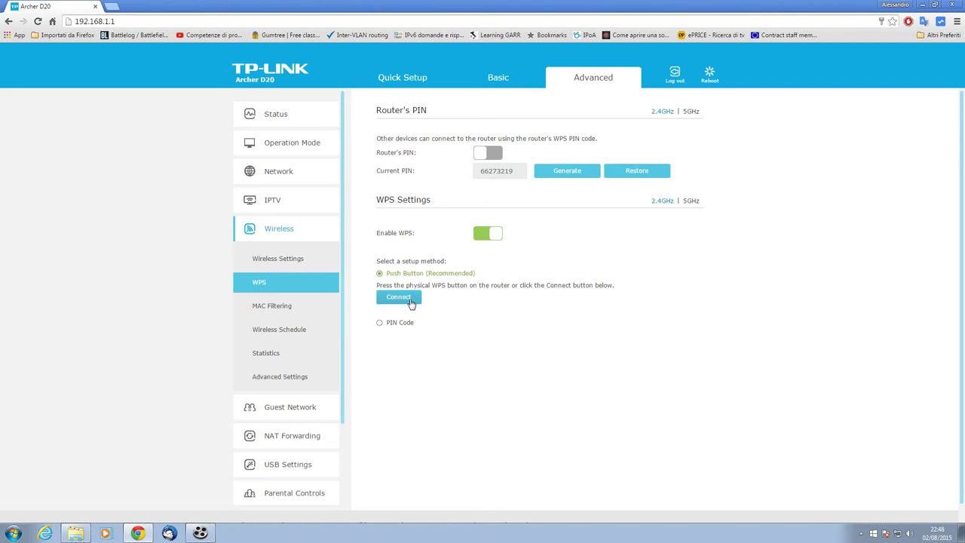
{"action": "left_click", "coordinate": [281, 309]}
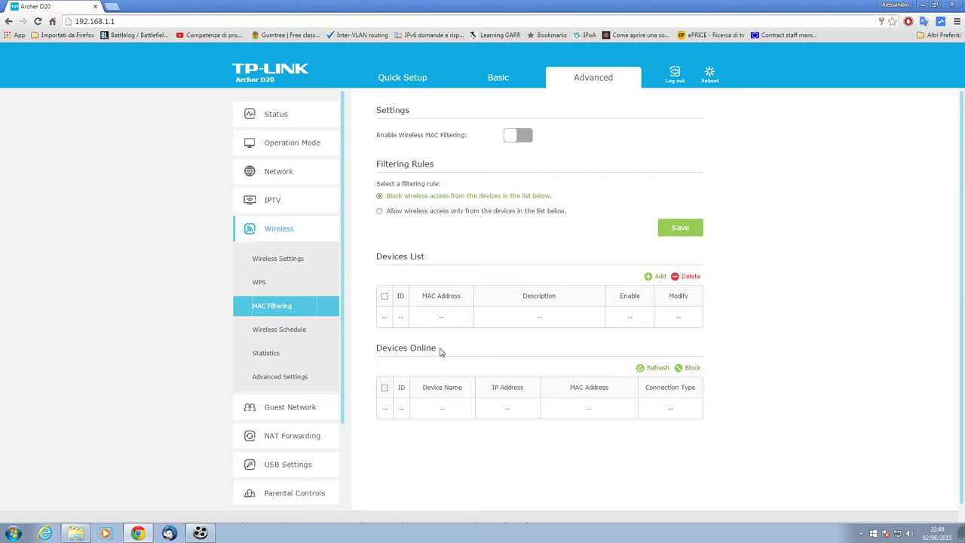
{"action": "left_click", "coordinate": [379, 211]}
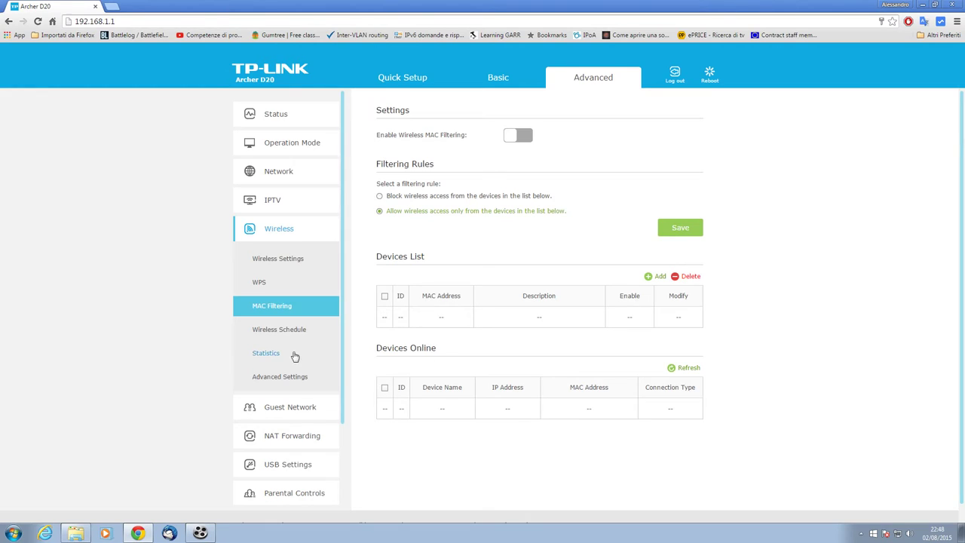
Enable the 2.4GHz wireless schedule, mark 5:00 to 21:00 from Monday to Saturday, and view the 5GHz schedule
{"action": "left_click", "coordinate": [267, 332]}
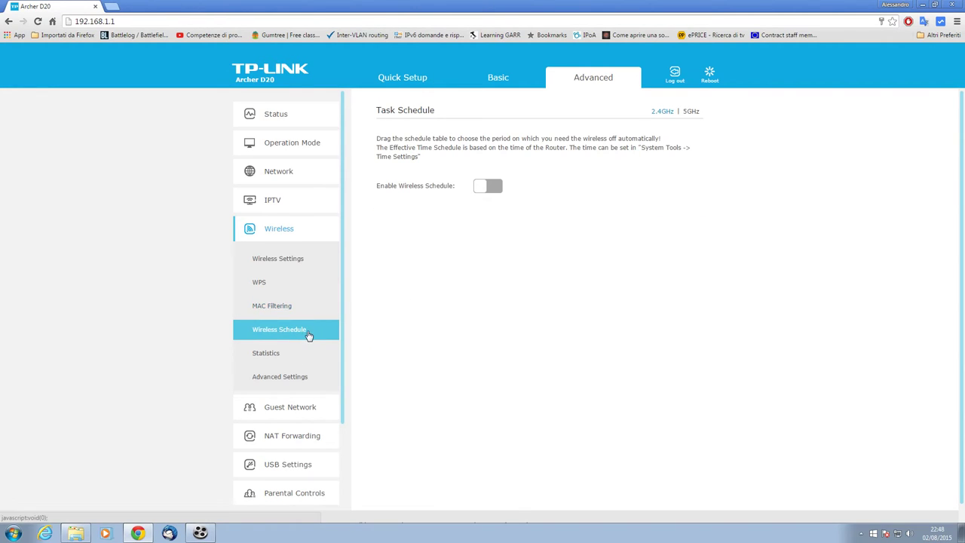
{"action": "left_click", "coordinate": [485, 187]}
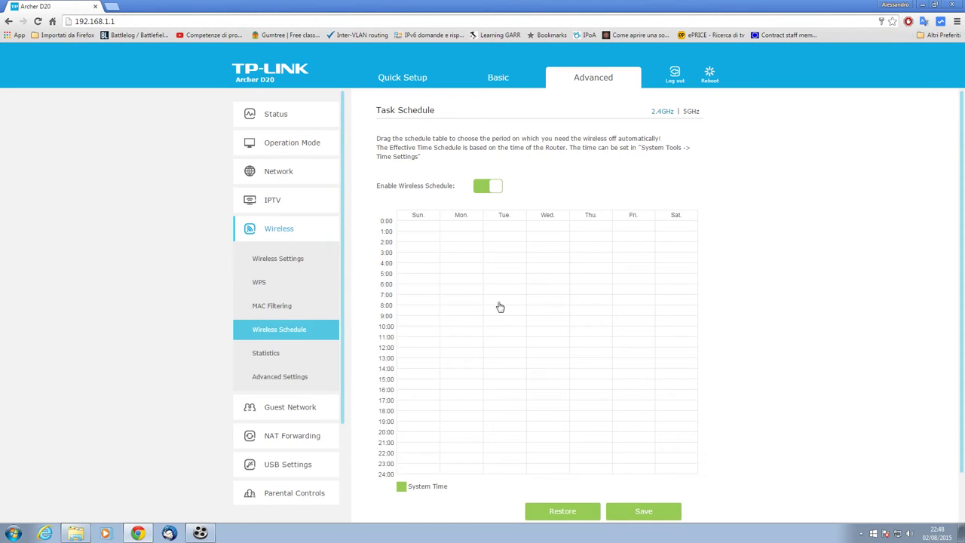
{"action": "left_click_drag", "start_coordinate": [472, 290], "coordinate": [656, 440]}
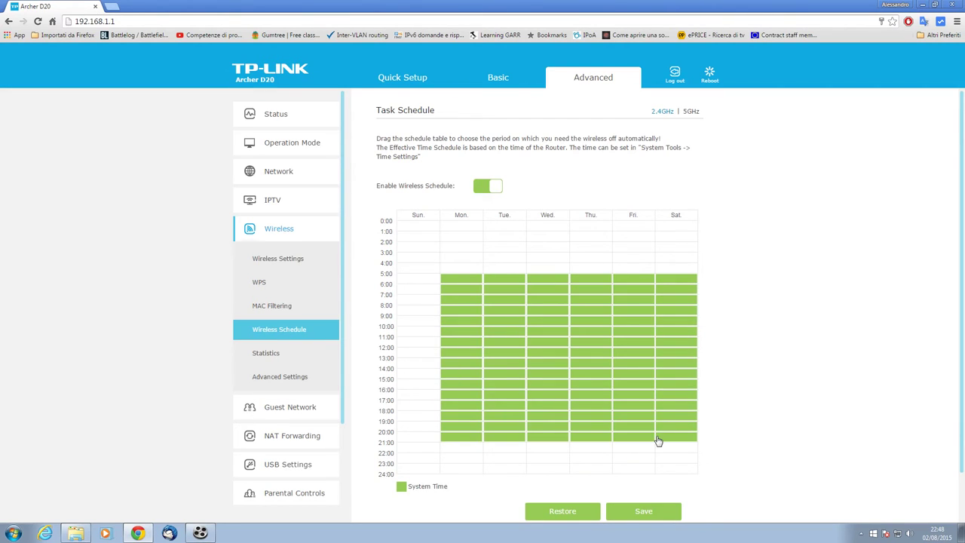
{"action": "left_click_drag", "start_coordinate": [642, 113], "coordinate": [663, 116]}
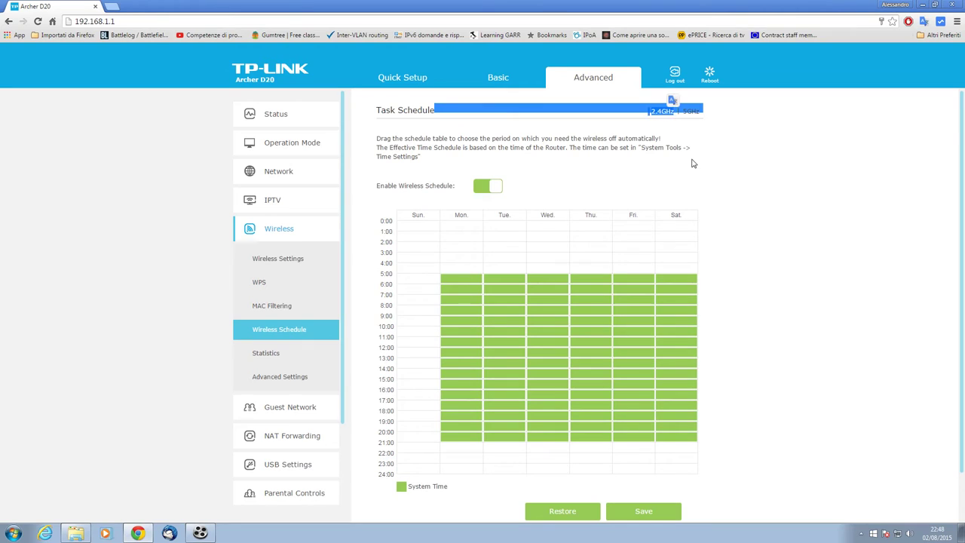
{"action": "left_click", "coordinate": [656, 136]}
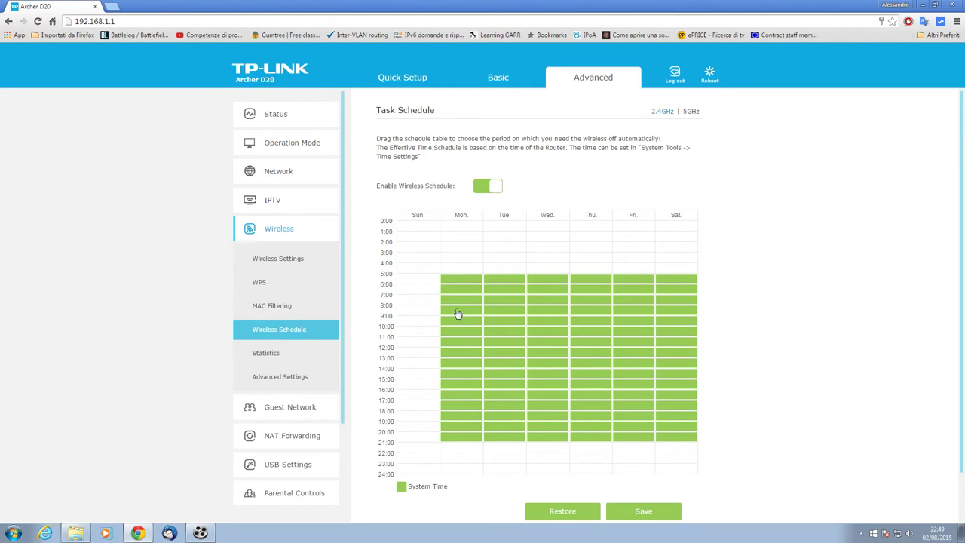
{"action": "left_click", "coordinate": [692, 112]}
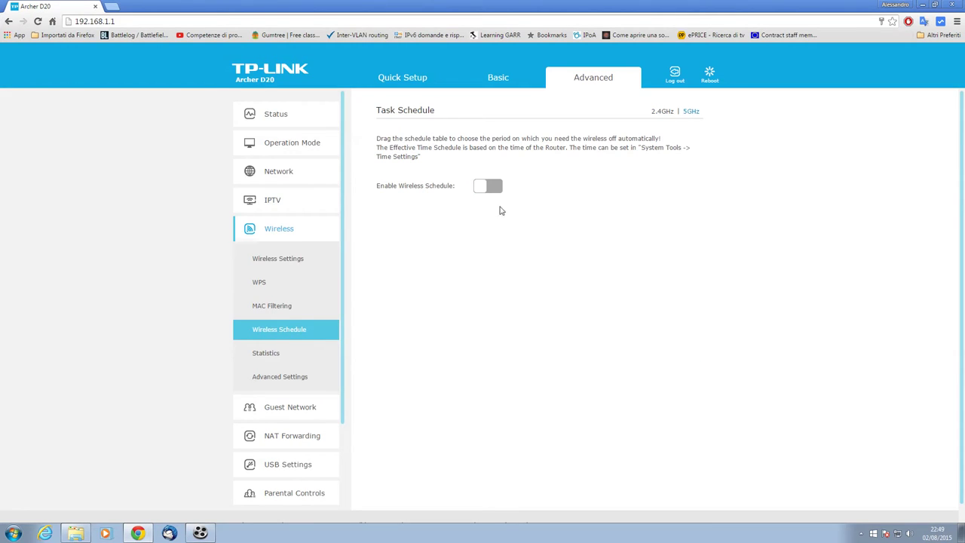
Examine the online wireless stations in the statistics and open the advanced wireless settings
{"action": "left_click", "coordinate": [281, 351]}
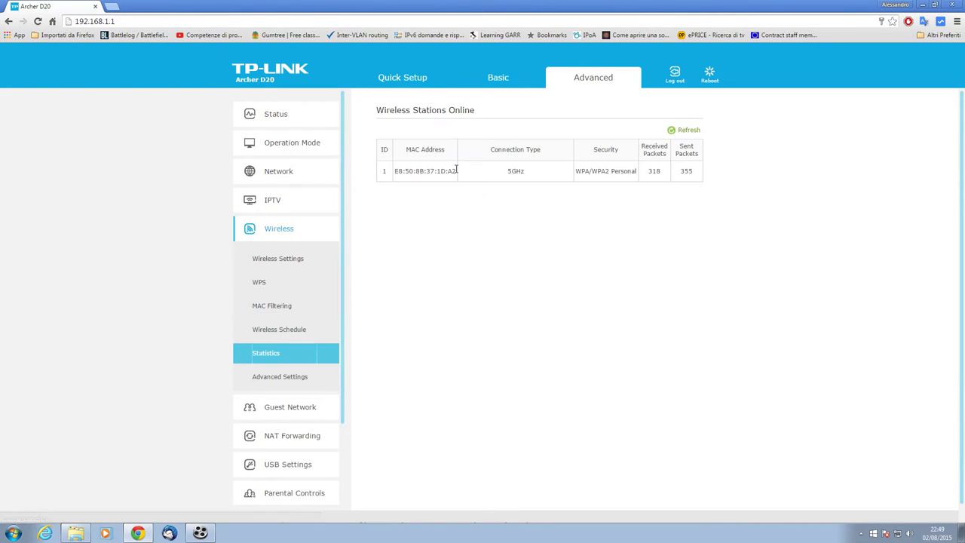
{"action": "left_click_drag", "start_coordinate": [376, 110], "coordinate": [474, 110]}
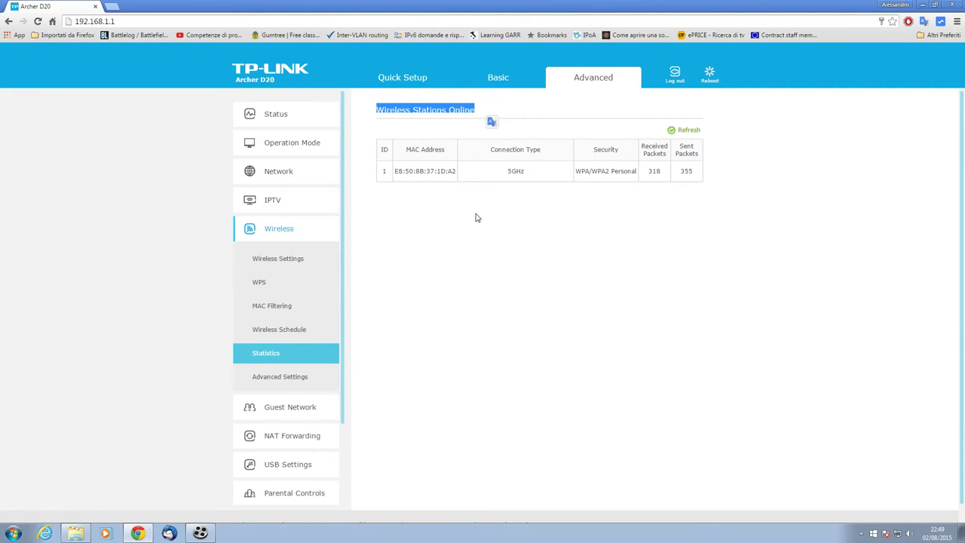
{"action": "left_click", "coordinate": [476, 220]}
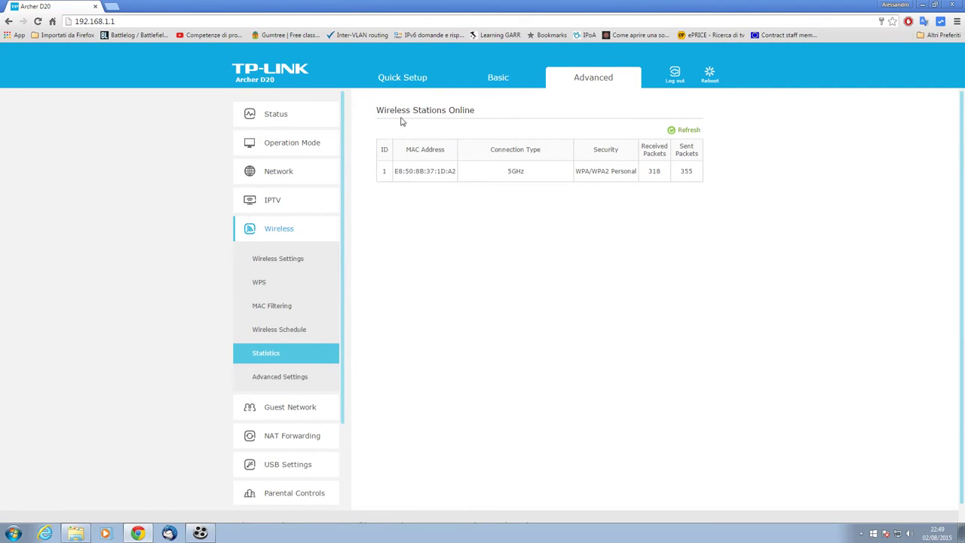
{"action": "left_click_drag", "start_coordinate": [410, 169], "coordinate": [706, 189]}
{"action": "left_click", "coordinate": [687, 239]}
{"action": "left_click", "coordinate": [253, 377]}
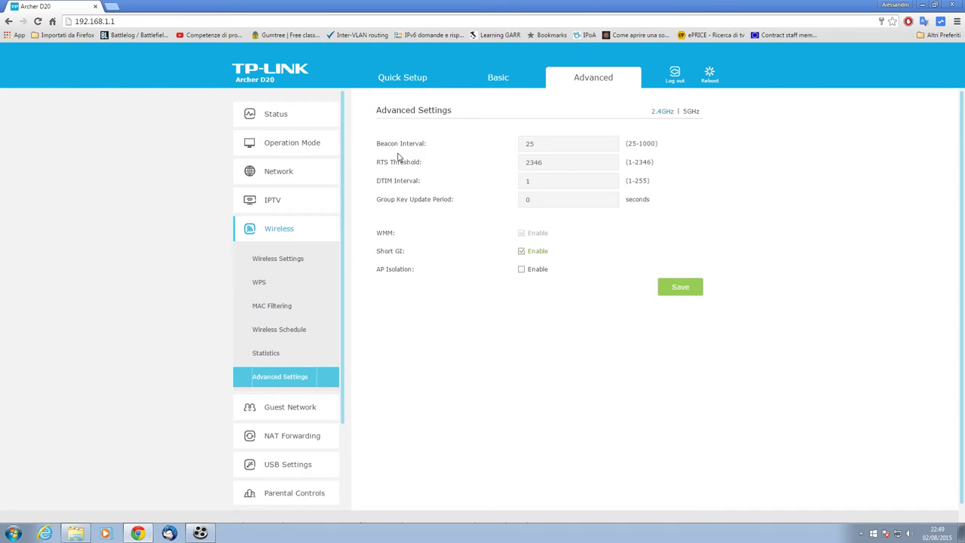
Review the 2.4GHz advanced wireless settings, including Beacon Interval and RTS Threshold, and enable AP Isolation
{"action": "left_click_drag", "start_coordinate": [372, 151], "coordinate": [422, 163]}
{"action": "left_click", "coordinate": [646, 233]}
{"action": "left_click_drag", "start_coordinate": [555, 269], "coordinate": [515, 274]}
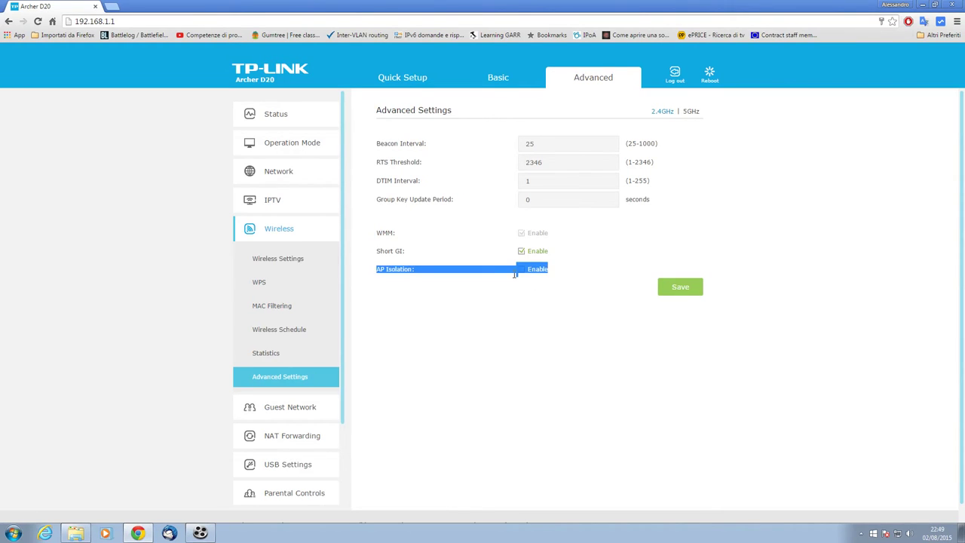
{"action": "left_click", "coordinate": [552, 291]}
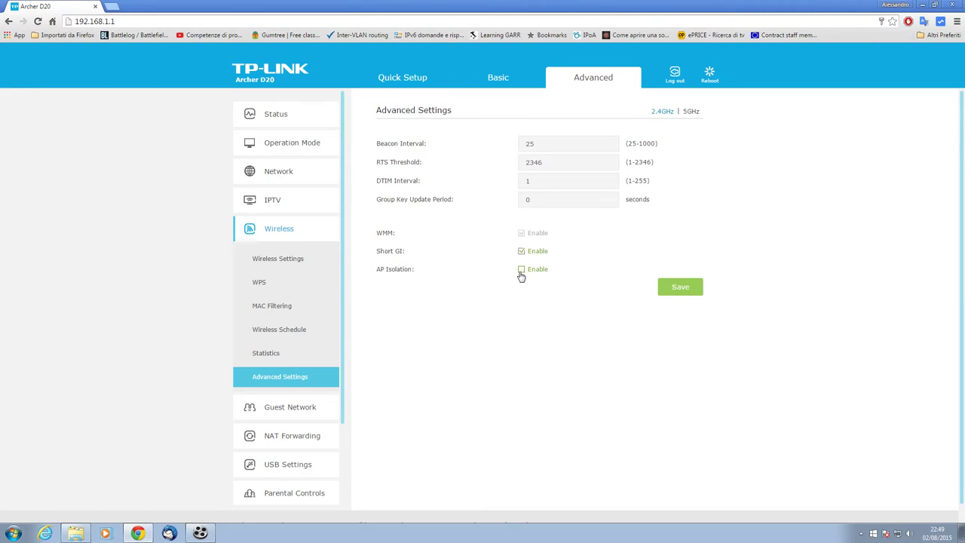
{"action": "left_click", "coordinate": [521, 273]}
Try enabling the guest network on 2.4GHz and switch the selection to the 5GHz band
{"action": "left_click", "coordinate": [306, 406]}
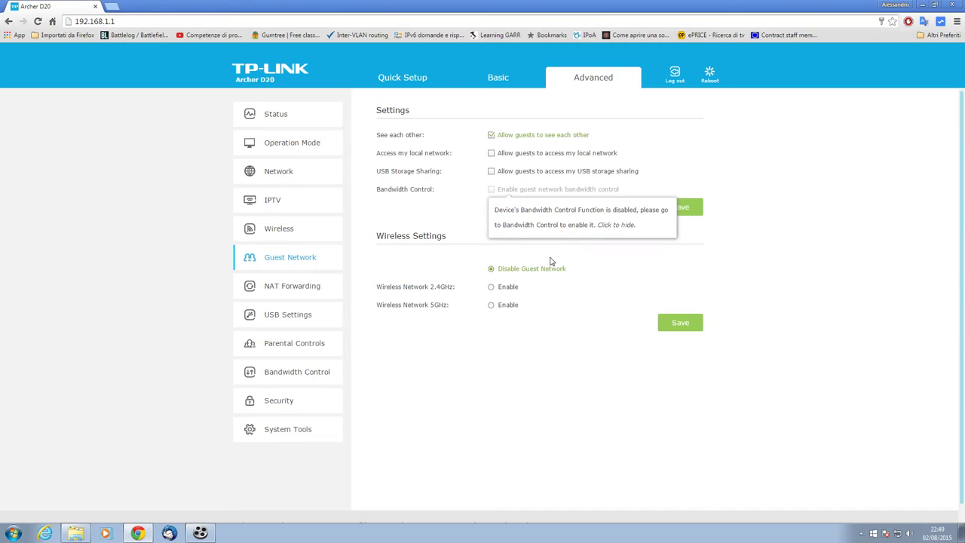
{"action": "left_click", "coordinate": [502, 293]}
{"action": "left_click", "coordinate": [495, 344]}
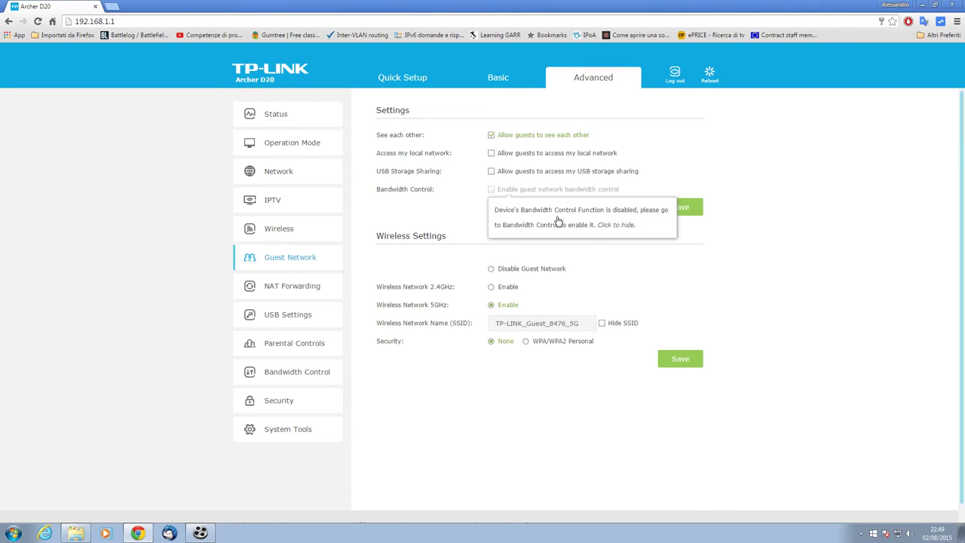
Enable Bandwidth Control for the DSL line and enter 200 kbps as the total upstream bandwidth
{"action": "left_click", "coordinate": [281, 380]}
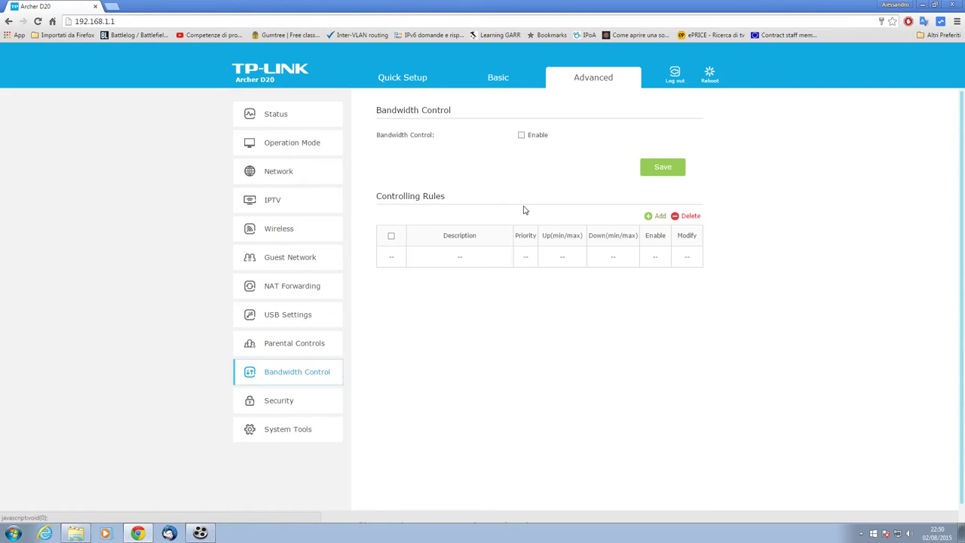
{"action": "left_click", "coordinate": [521, 135]}
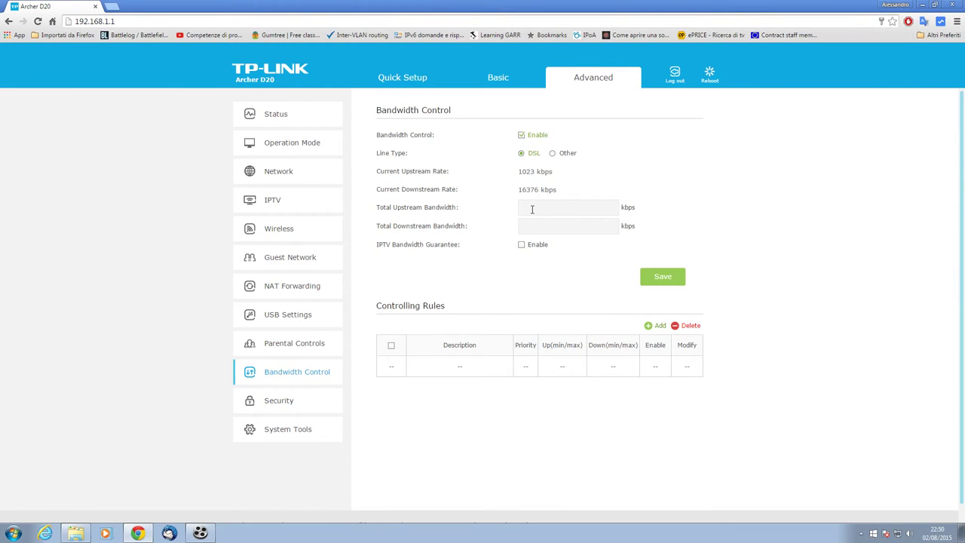
{"action": "left_click", "coordinate": [532, 210]}
{"action": "type", "text": "200"}
{"action": "left_click", "coordinate": [521, 224]}
Hide the bandwidth control notice in the guest network settings and view the ALG options under NAT Forwarding
{"action": "left_click", "coordinate": [286, 259]}
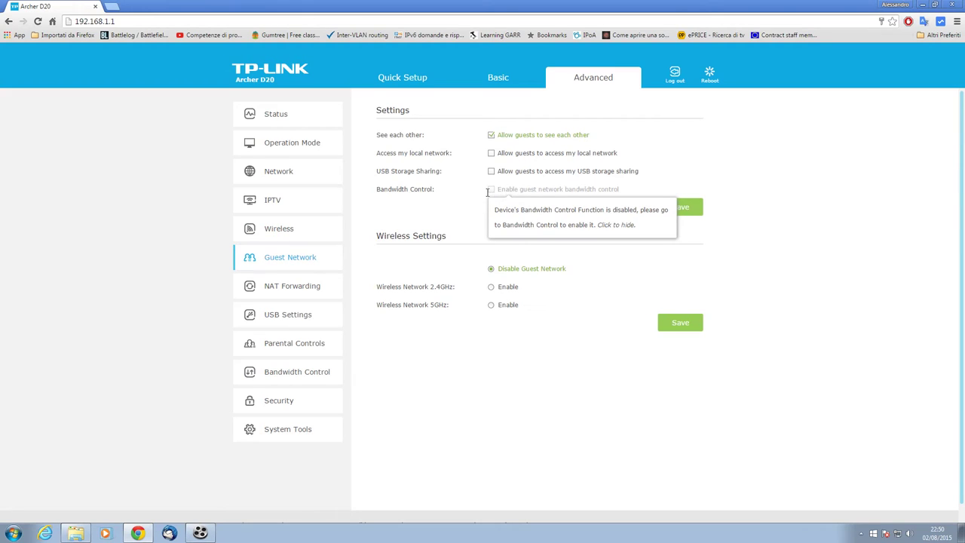
{"action": "left_click", "coordinate": [637, 224]}
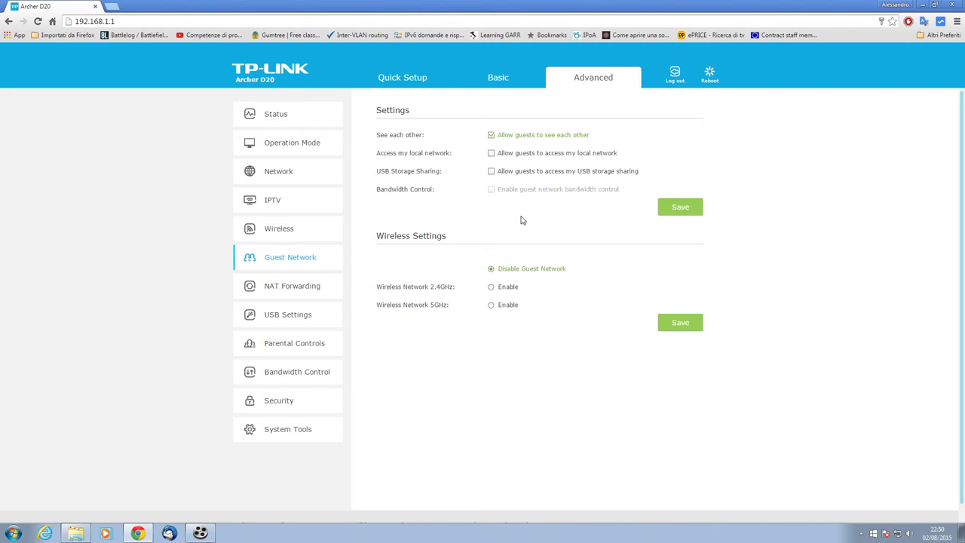
{"action": "left_click", "coordinate": [269, 288]}
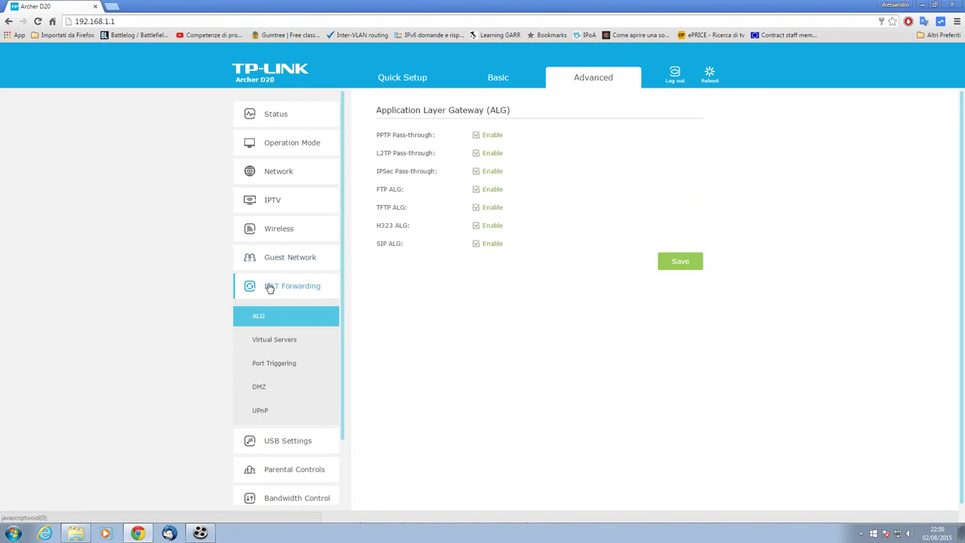
Start a new virtual server entry named ipcamera1 with external and internal port 5001
{"action": "left_click", "coordinate": [270, 341]}
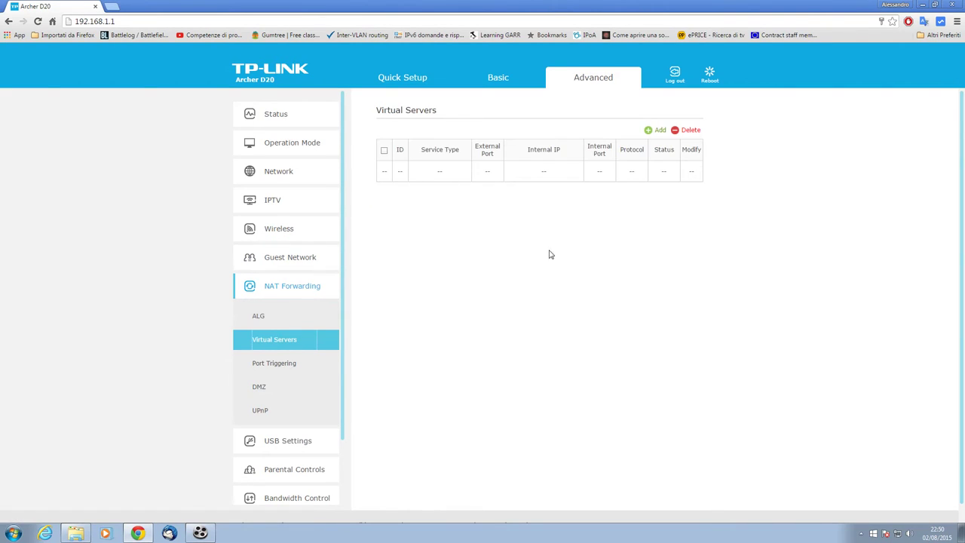
{"action": "left_click", "coordinate": [650, 130]}
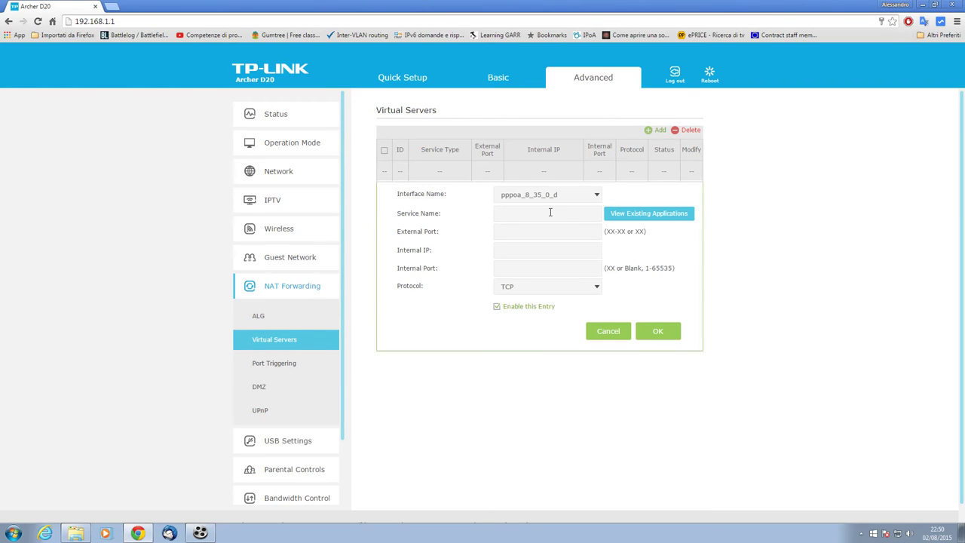
{"action": "left_click", "coordinate": [533, 216]}
{"action": "type", "text": "ipcamera1"}
{"action": "left_click", "coordinate": [526, 230]}
{"action": "left_click", "coordinate": [520, 251]}
{"action": "key", "text": "ctrl+a"}
{"action": "key", "text": "BackSpace"}
{"action": "left_click", "coordinate": [510, 264]}
{"action": "type", "text": "5001"}
Set the virtual server's internal IP to 192.168.1.200 and review the protocol choices, leaving TCP selected
{"action": "left_click", "coordinate": [516, 247]}
{"action": "type", "text": "192."}
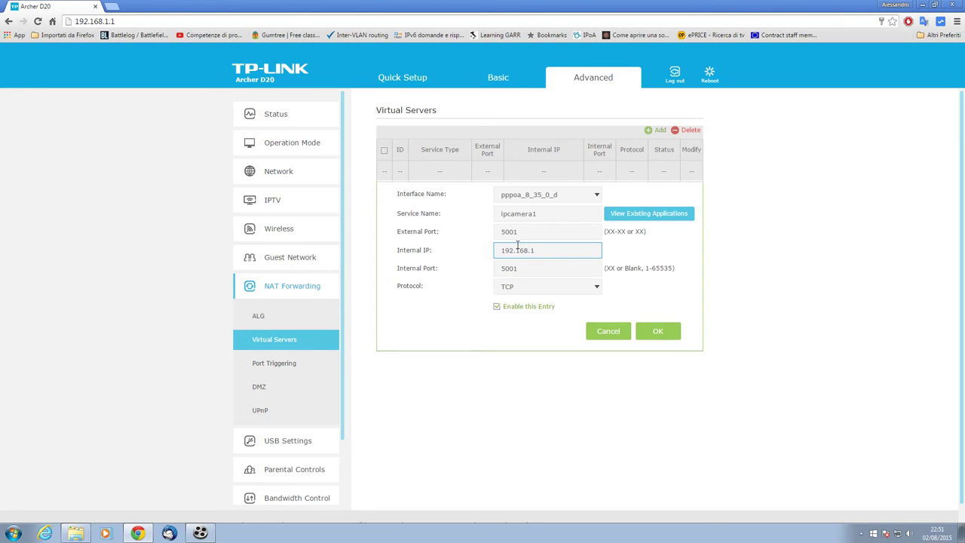
{"action": "type", "text": "168.1.200"}
{"action": "left_click_drag", "start_coordinate": [398, 286], "coordinate": [422, 288]}
{"action": "left_click", "coordinate": [511, 291]}
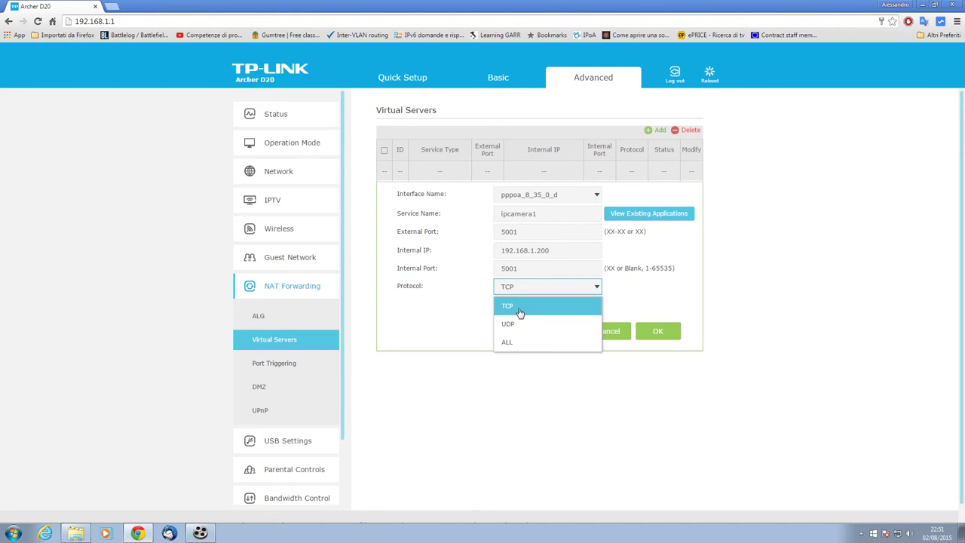
{"action": "left_click", "coordinate": [435, 341]}
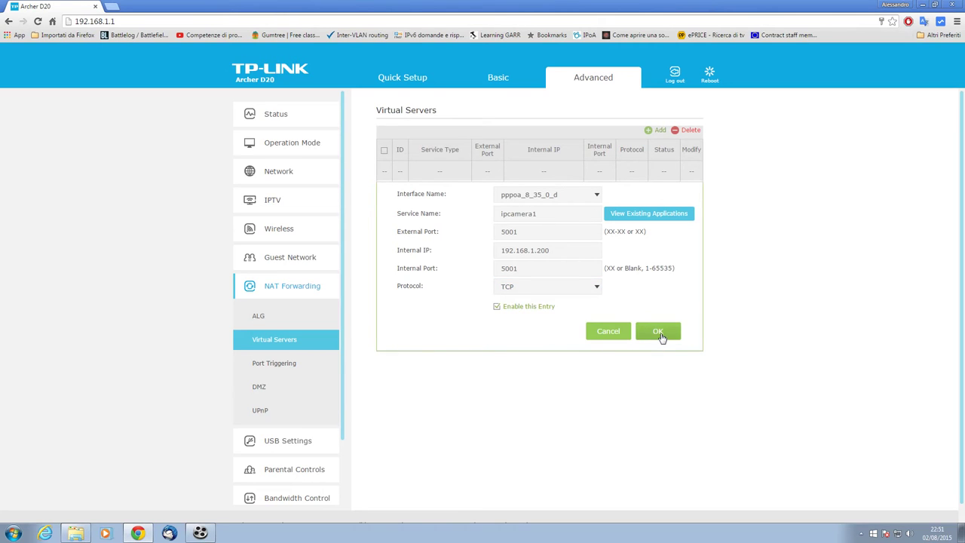
View the Address Reservation section in the router's LAN settings
{"action": "left_click", "coordinate": [280, 172]}
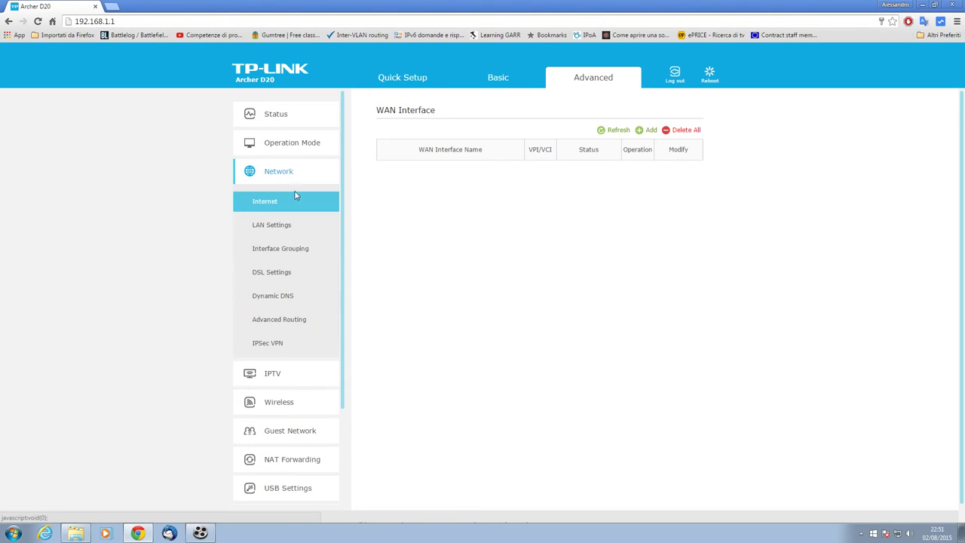
{"action": "left_click", "coordinate": [283, 226]}
{"action": "scroll", "coordinate": [442, 369], "scroll_direction": "down", "scroll_amount": 5}
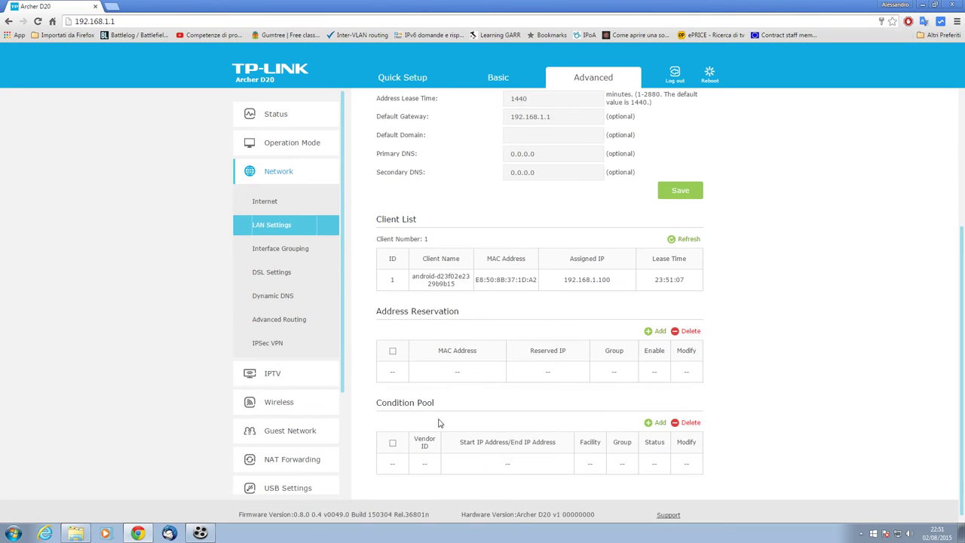
{"action": "left_click_drag", "start_coordinate": [375, 304], "coordinate": [458, 309]}
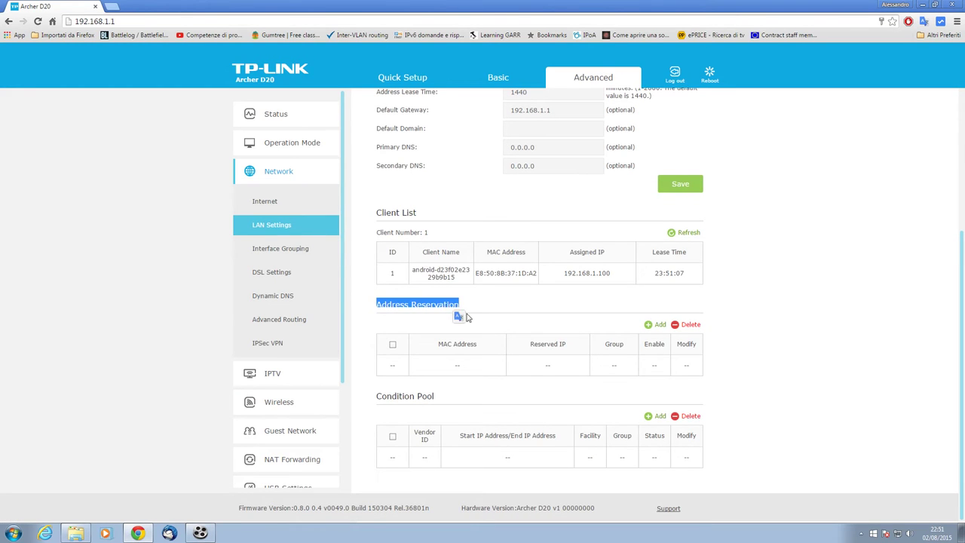
{"action": "left_click", "coordinate": [586, 321]}
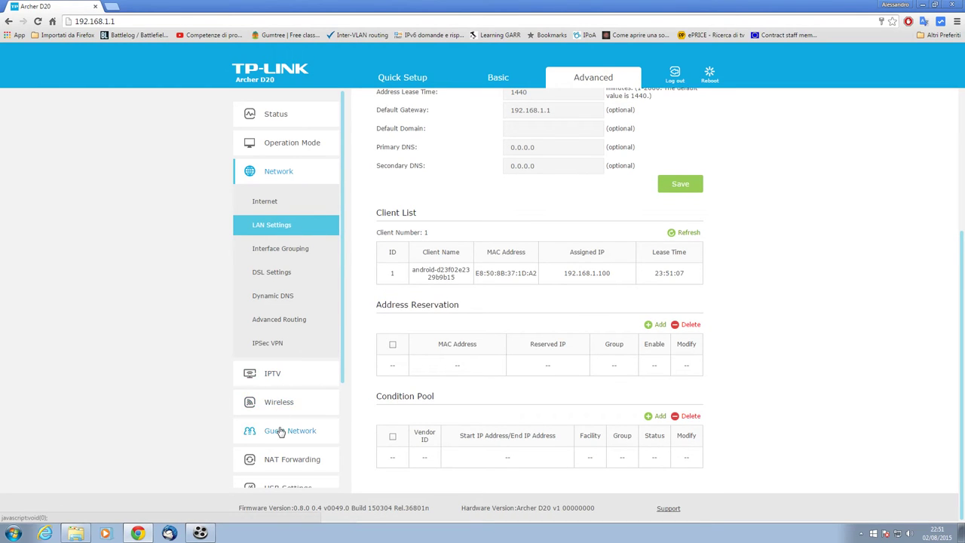
Enable the DMZ under NAT Forwarding and view the UPnP service list
{"action": "left_click", "coordinate": [284, 472]}
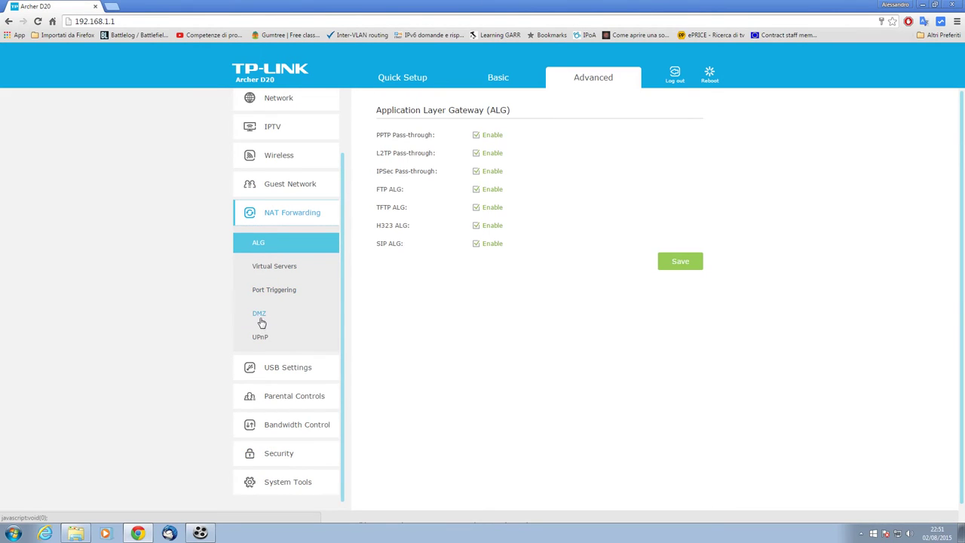
{"action": "left_click", "coordinate": [259, 322]}
{"action": "left_click", "coordinate": [490, 136]}
{"action": "left_click_drag", "start_coordinate": [517, 153], "coordinate": [460, 188]}
{"action": "left_click", "coordinate": [406, 216]}
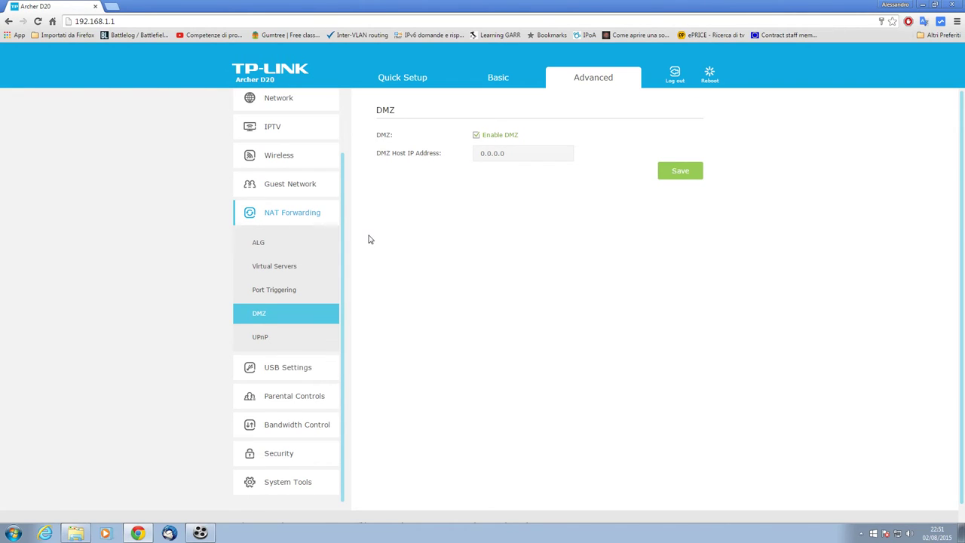
{"action": "left_click", "coordinate": [527, 150]}
{"action": "left_click", "coordinate": [430, 241]}
{"action": "left_click", "coordinate": [260, 337]}
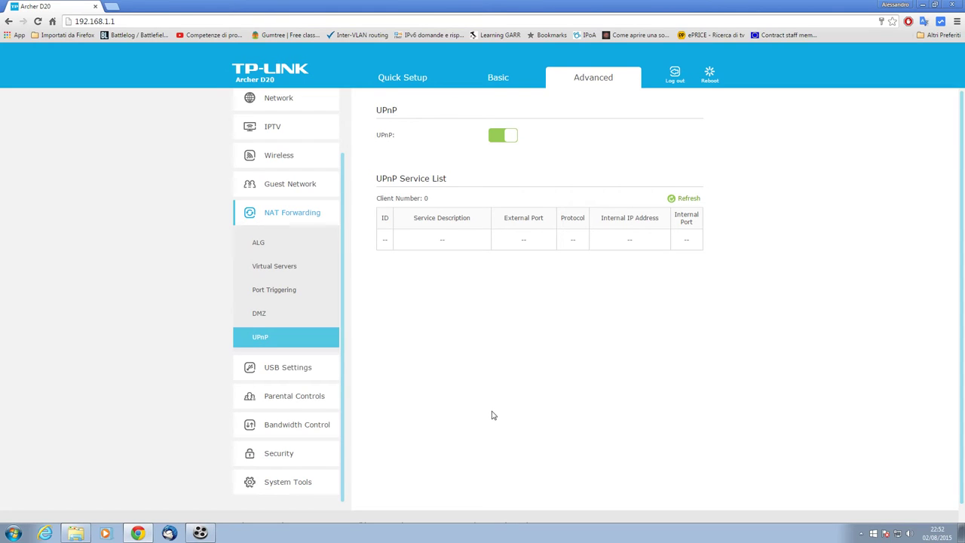
Review the access methods in the USB Sharing Access settings and enable FTP (via Internet)
{"action": "left_click", "coordinate": [290, 365]}
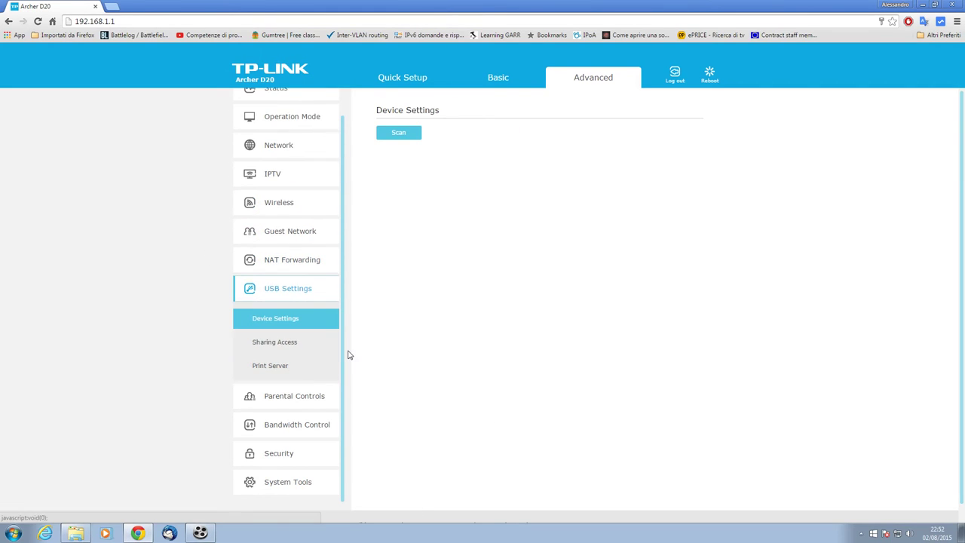
{"action": "left_click", "coordinate": [262, 344]}
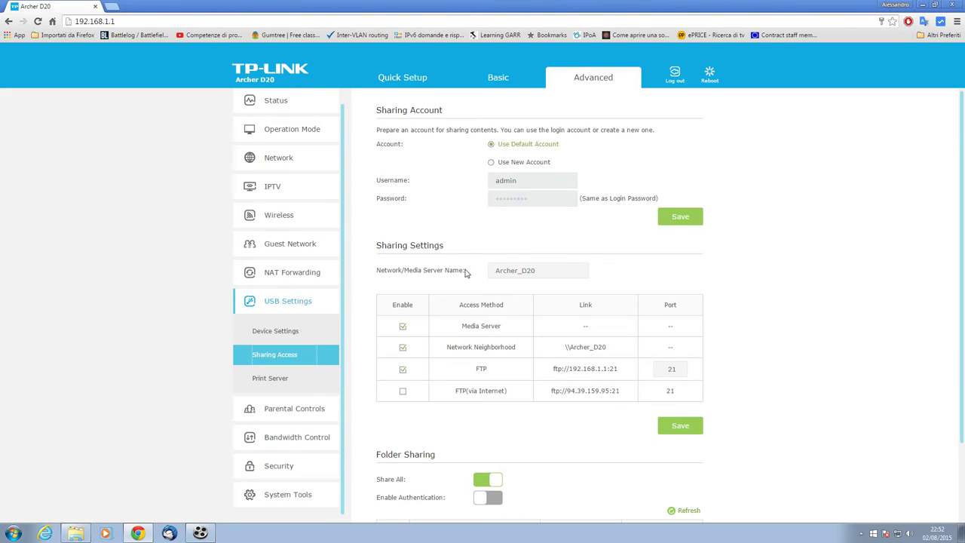
{"action": "left_click_drag", "start_coordinate": [546, 371], "coordinate": [616, 357]}
{"action": "left_click", "coordinate": [520, 353]}
{"action": "left_click", "coordinate": [616, 357]}
{"action": "left_click_drag", "start_coordinate": [462, 326], "coordinate": [512, 330]}
{"action": "left_click", "coordinate": [518, 398]}
{"action": "left_click", "coordinate": [401, 391]}
{"action": "left_click_drag", "start_coordinate": [455, 391], "coordinate": [503, 392]}
{"action": "left_click", "coordinate": [516, 397]}
Set the USB sharing account to Use New Account and view the Print Server instructions
{"action": "scroll", "coordinate": [517, 393], "scroll_direction": "down", "scroll_amount": 2}
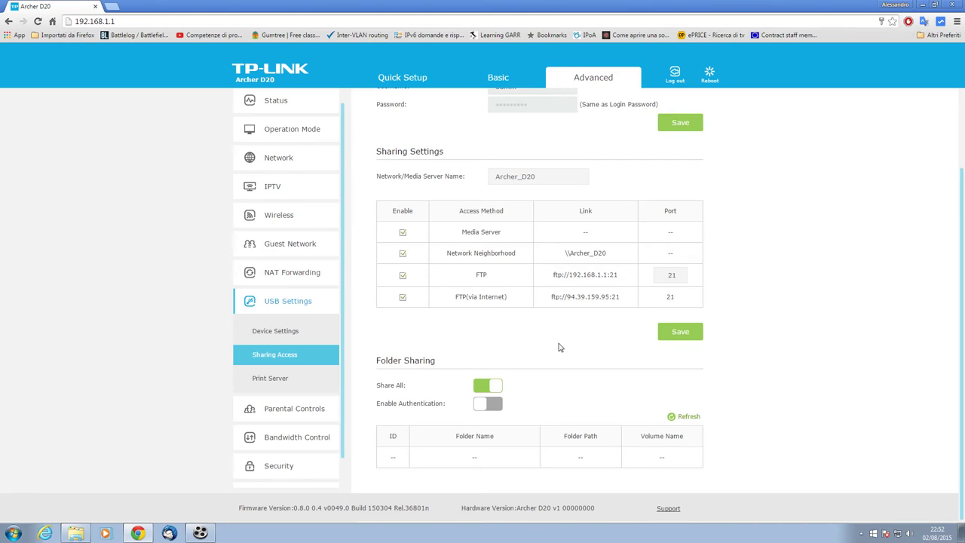
{"action": "scroll", "coordinate": [571, 257], "scroll_direction": "up", "scroll_amount": 2}
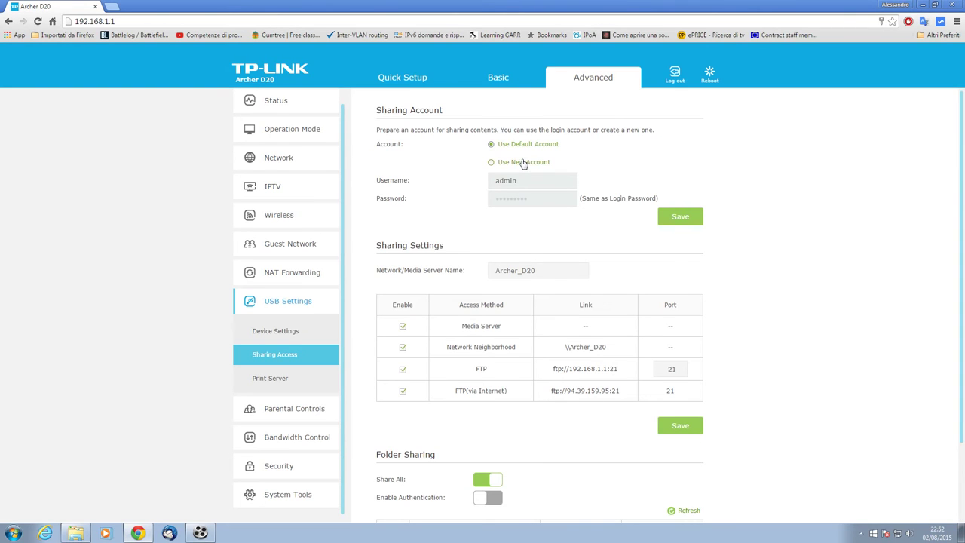
{"action": "left_click", "coordinate": [524, 165]}
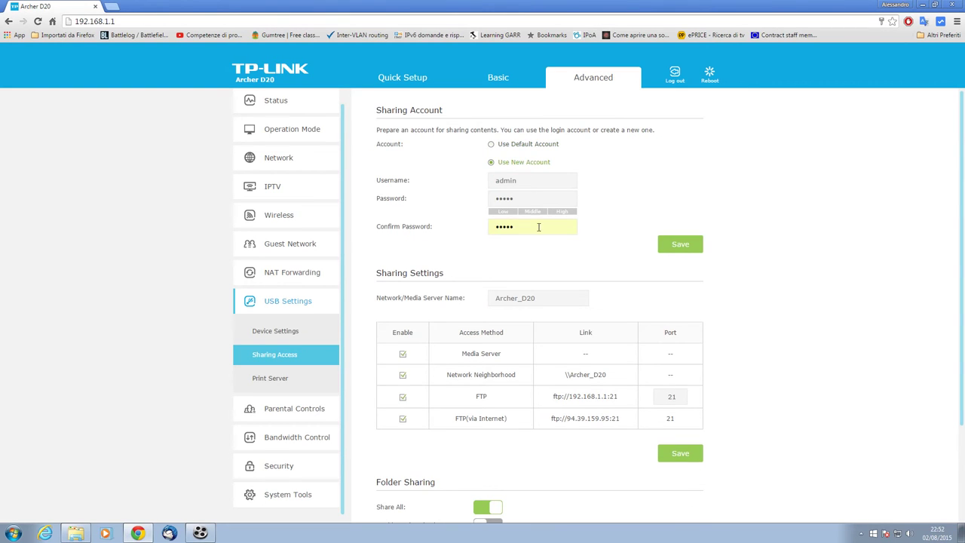
{"action": "left_click", "coordinate": [263, 380]}
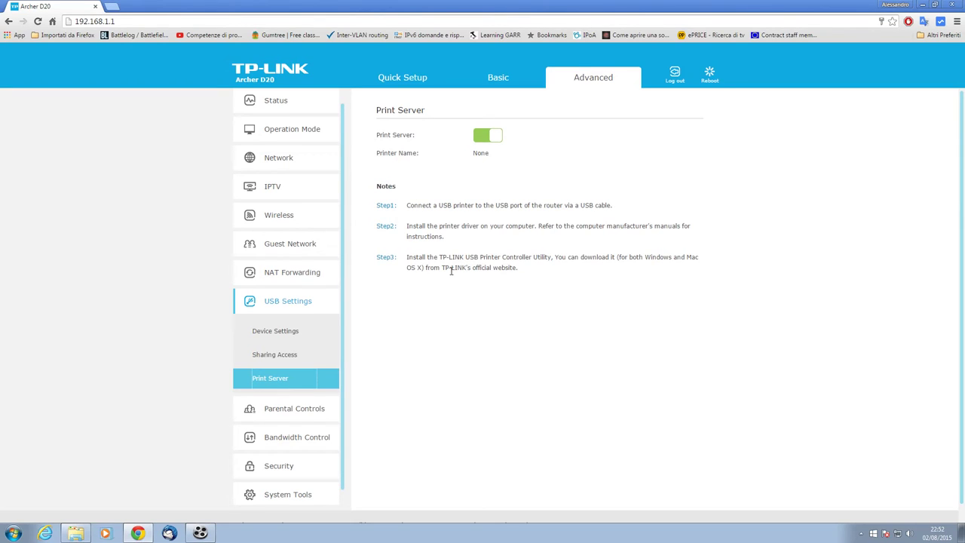
{"action": "scroll", "coordinate": [311, 386], "scroll_direction": "down", "scroll_amount": 1}
View the Parental Controls page and enable Bandwidth Control with the DSL line type
{"action": "left_click", "coordinate": [305, 402]}
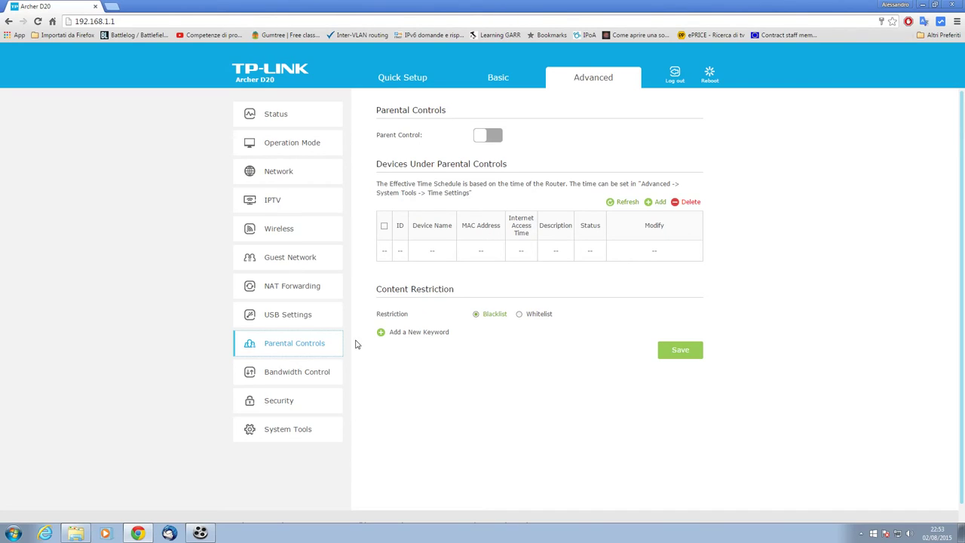
{"action": "left_click", "coordinate": [320, 384]}
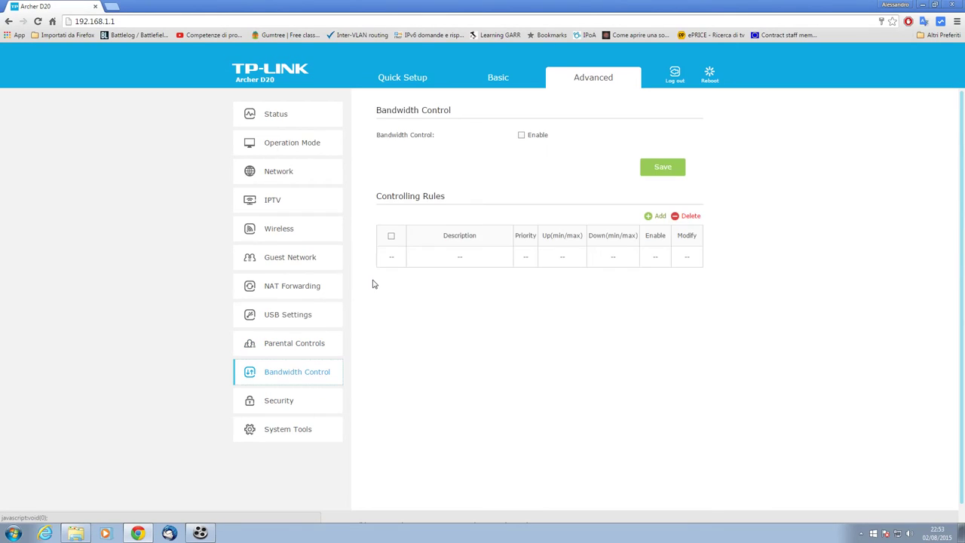
{"action": "left_click", "coordinate": [522, 136]}
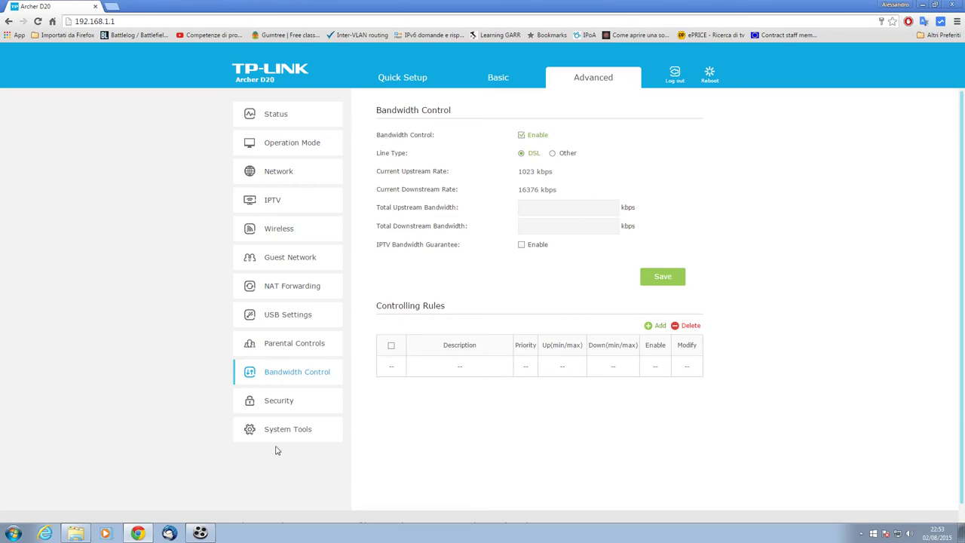
Examine the Access Control page under Security, including the access mode, blacklisted devices and online devices
{"action": "left_click", "coordinate": [273, 403]}
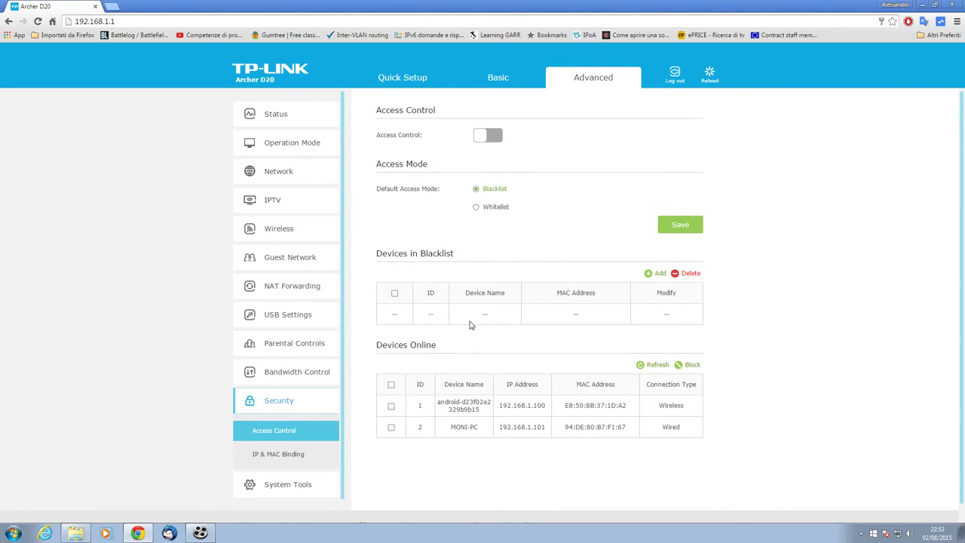
{"action": "double_click", "coordinate": [434, 253]}
{"action": "left_click", "coordinate": [498, 253]}
Examine the Binding List and ARP List on the IP & MAC Binding page
{"action": "left_click", "coordinate": [285, 456]}
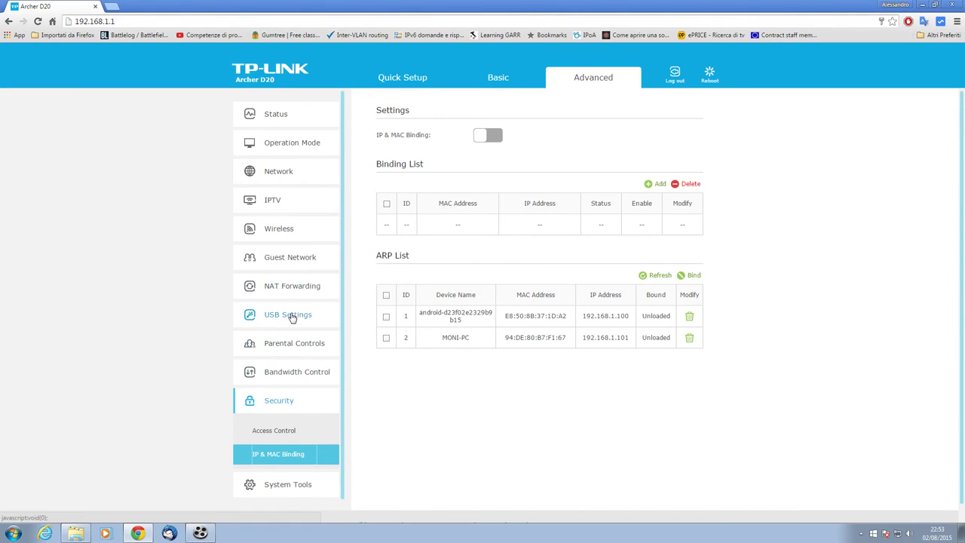
{"action": "mouse_move", "coordinate": [420, 250]}
{"action": "left_mouse_down"}
{"action": "mouse_move", "coordinate": [376, 256]}
{"action": "mouse_move", "coordinate": [437, 259]}
{"action": "mouse_move", "coordinate": [396, 256]}
{"action": "mouse_move", "coordinate": [428, 259]}
{"action": "left_mouse_up"}
{"action": "left_click", "coordinate": [431, 259]}
{"action": "left_click", "coordinate": [437, 258]}
{"action": "left_click", "coordinate": [428, 260]}
Return to the LAN settings and examine the DHCP Client List
{"action": "left_click", "coordinate": [280, 178]}
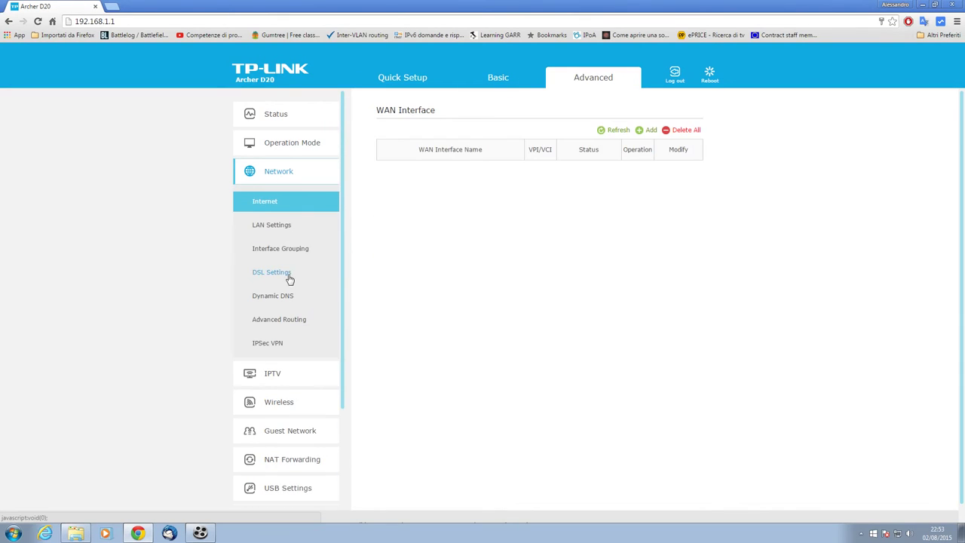
{"action": "left_click", "coordinate": [273, 228]}
{"action": "scroll", "coordinate": [487, 323], "scroll_direction": "down", "scroll_amount": 3}
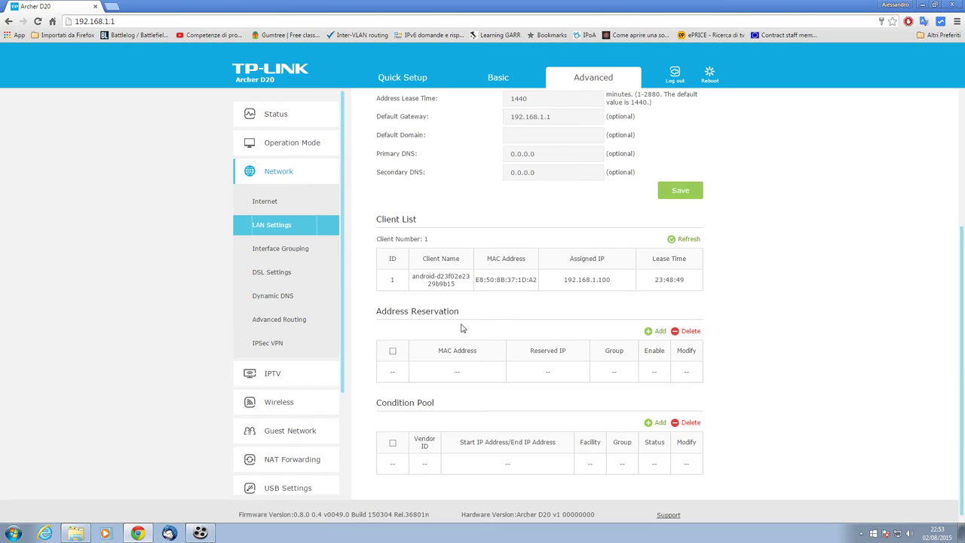
{"action": "left_click_drag", "start_coordinate": [380, 221], "coordinate": [418, 221]}
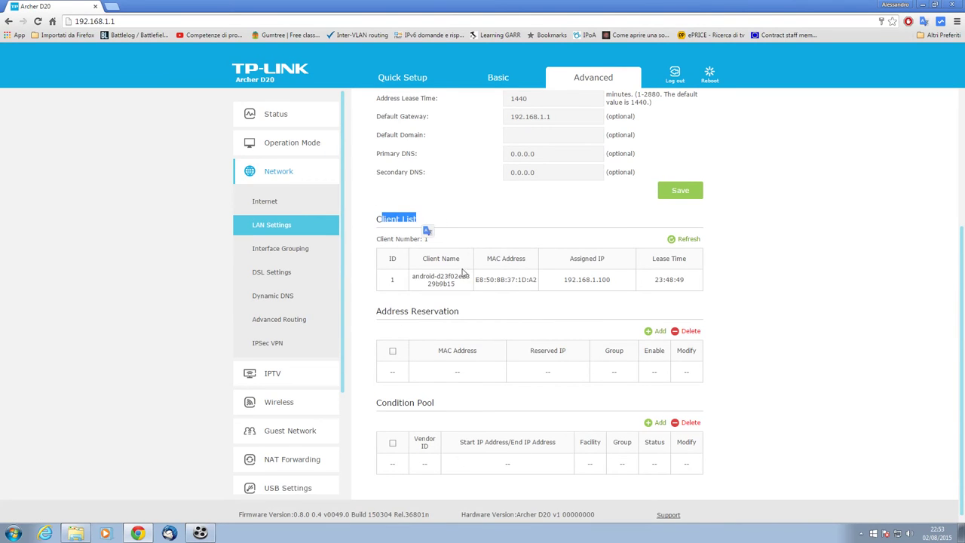
Return to the IP & MAC Binding page under Security, refresh the ARP List and examine its devices alongside the Binding List
{"action": "left_click", "coordinate": [470, 242]}
{"action": "scroll", "coordinate": [286, 448], "scroll_direction": "down", "scroll_amount": 2}
{"action": "left_click", "coordinate": [281, 365]}
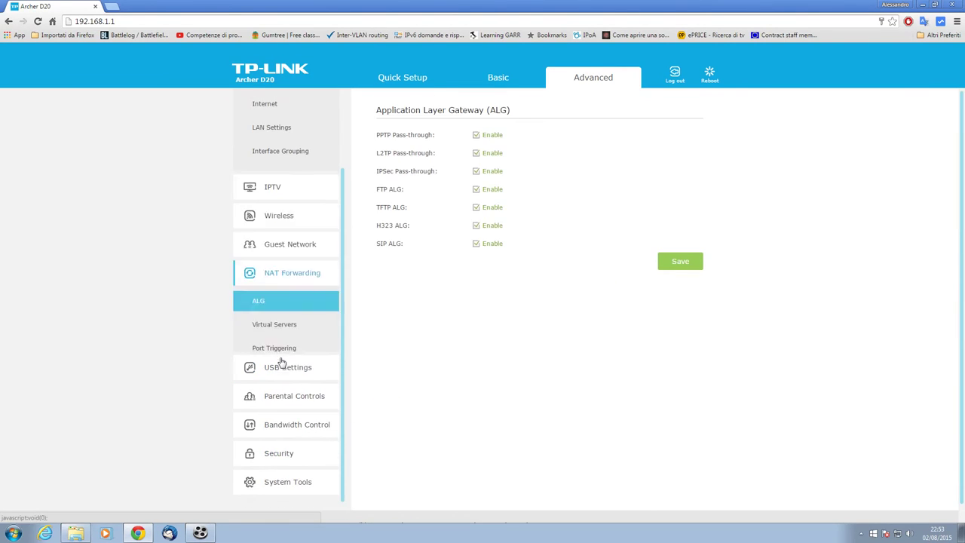
{"action": "left_click", "coordinate": [285, 454]}
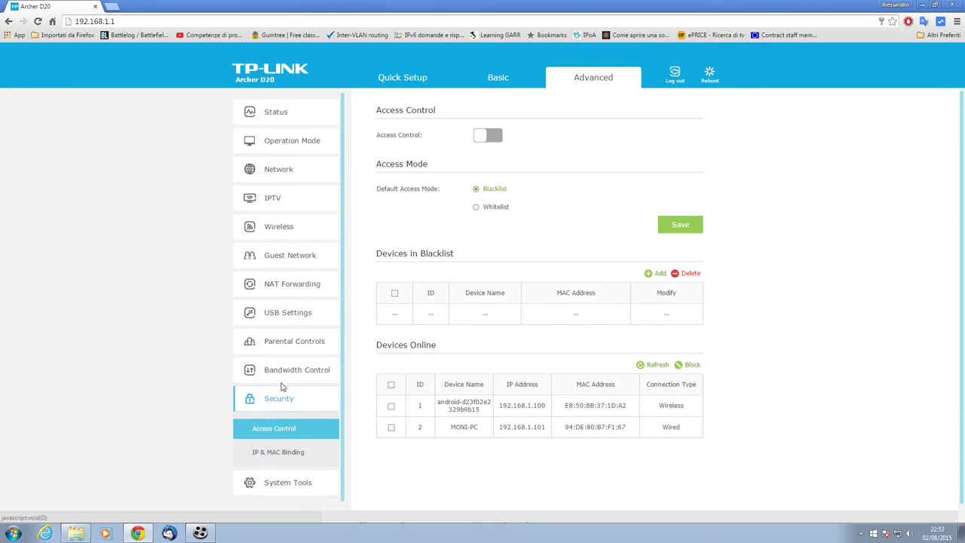
{"action": "left_click", "coordinate": [280, 452]}
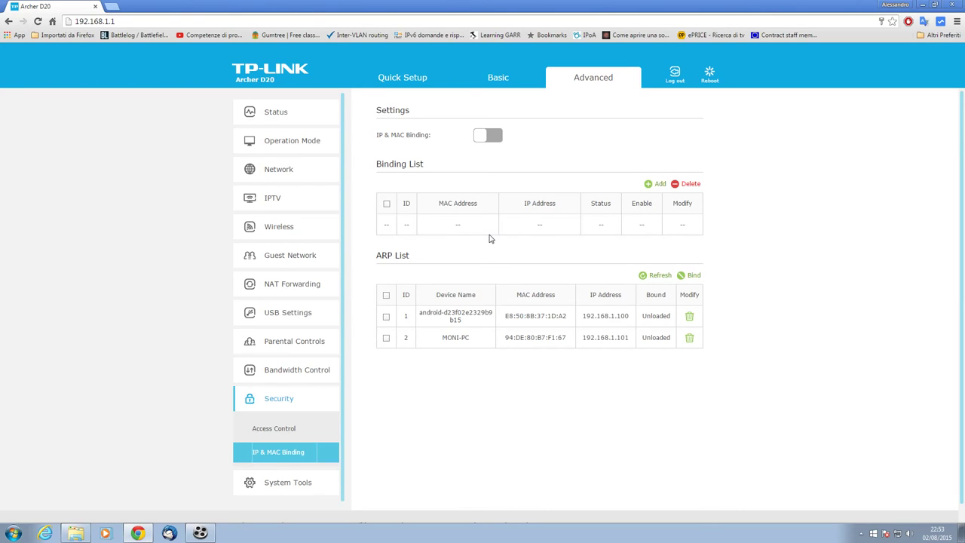
{"action": "left_click", "coordinate": [643, 275]}
{"action": "left_click_drag", "start_coordinate": [389, 209], "coordinate": [551, 230]}
{"action": "left_click", "coordinate": [484, 226]}
View the Time Settings, Diagnostics and Firmware Upgrade pages under System Tools
{"action": "left_click", "coordinate": [288, 486]}
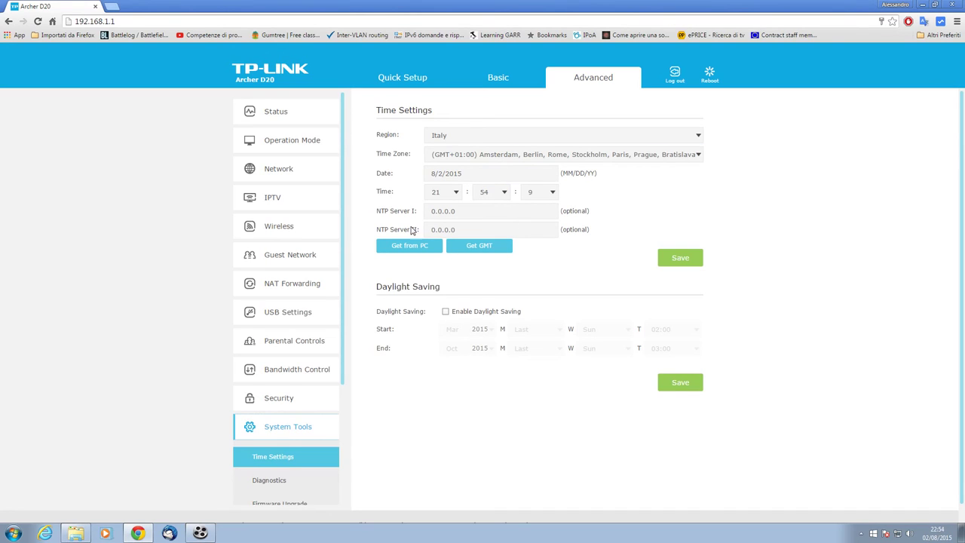
{"action": "scroll", "coordinate": [256, 422], "scroll_direction": "down", "scroll_amount": 2}
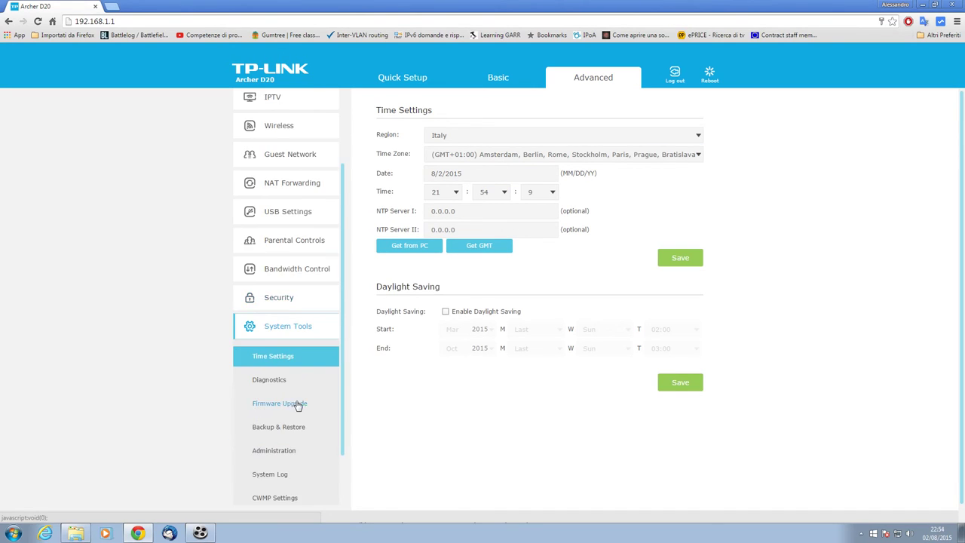
{"action": "left_click", "coordinate": [272, 317]}
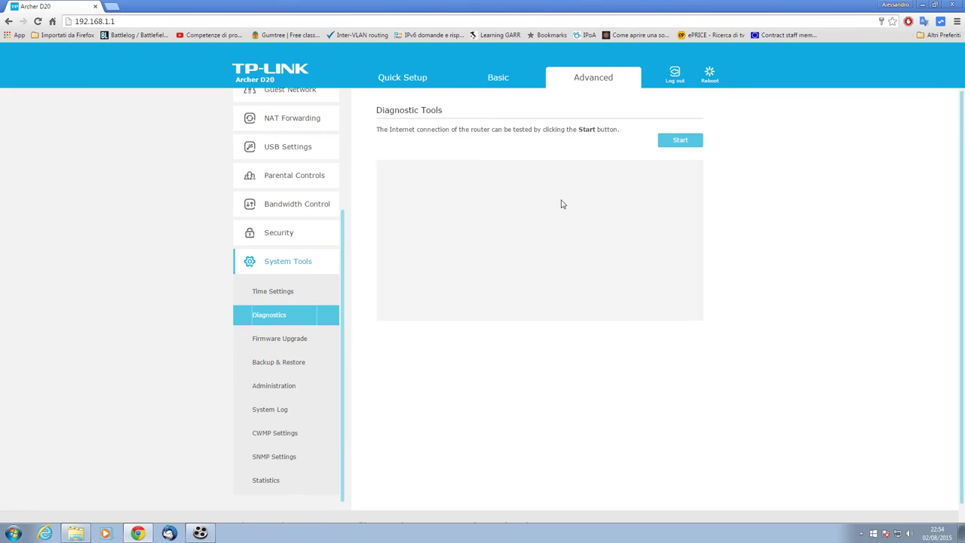
{"action": "left_click", "coordinate": [288, 341]}
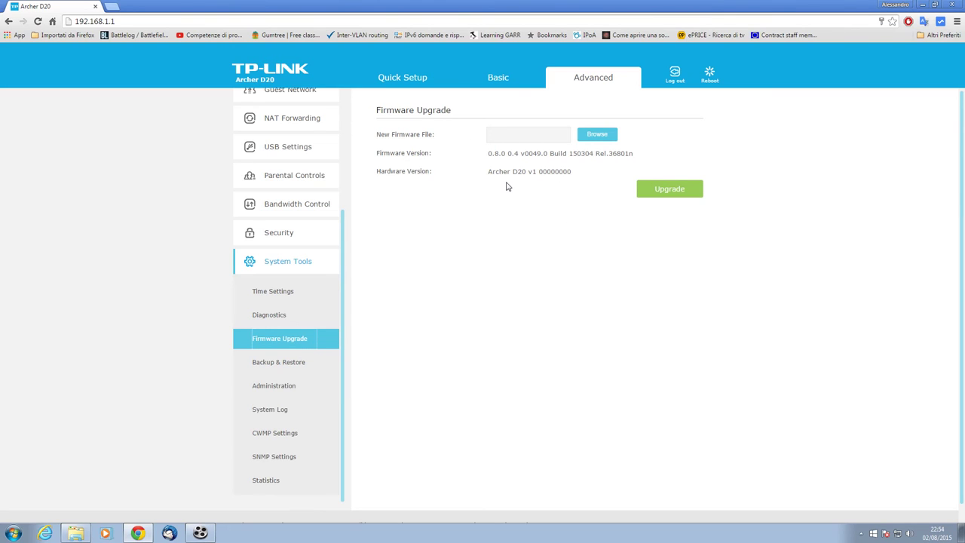
Examine the Backup & Restore page, highlighting the description of the settings backup
{"action": "left_click", "coordinate": [293, 365]}
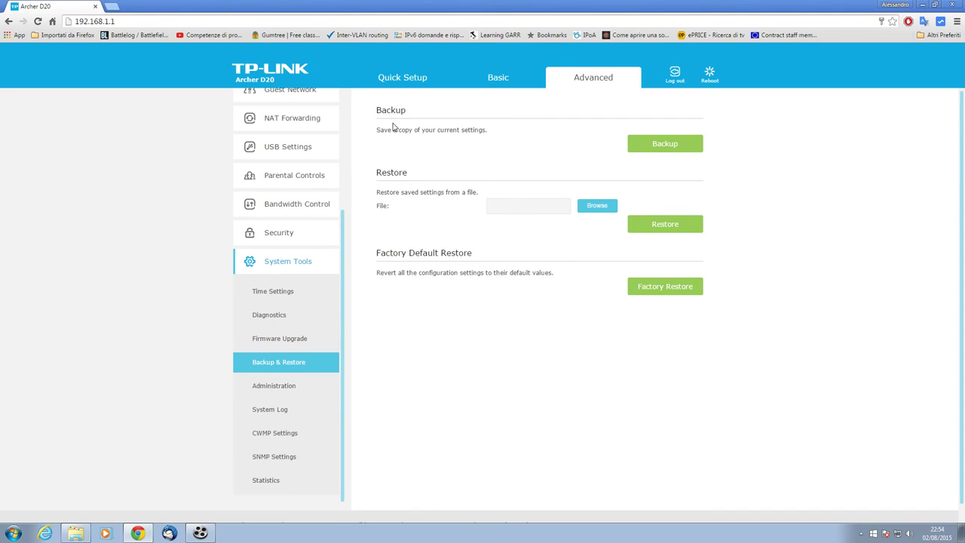
{"action": "left_click_drag", "start_coordinate": [392, 128], "coordinate": [490, 132]}
{"action": "left_click", "coordinate": [577, 138]}
Enable Remote Management on the Administration page of System Tools
{"action": "left_click", "coordinate": [273, 387]}
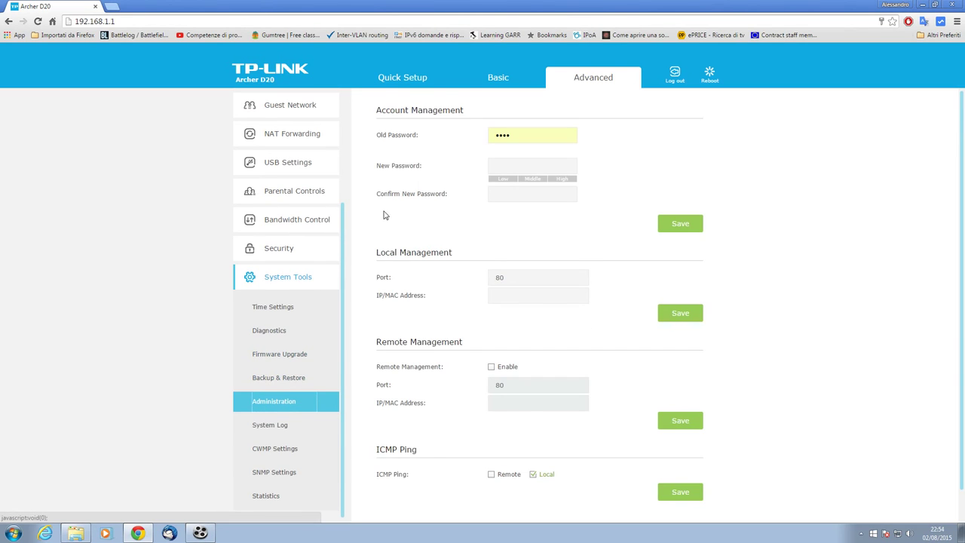
{"action": "scroll", "coordinate": [419, 294], "scroll_direction": "down", "scroll_amount": 1}
{"action": "left_click_drag", "start_coordinate": [377, 321], "coordinate": [481, 317]}
{"action": "left_click", "coordinate": [491, 334]}
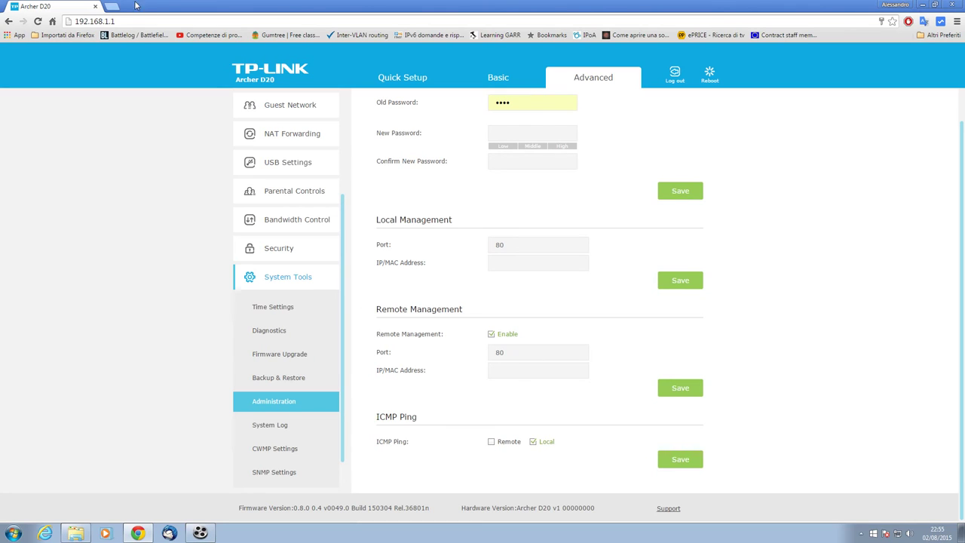
Search Google for "mio ip" in a new browser tab and look up the connection's public IP address on MIO-IP.it
{"action": "left_click", "coordinate": [112, 6]}
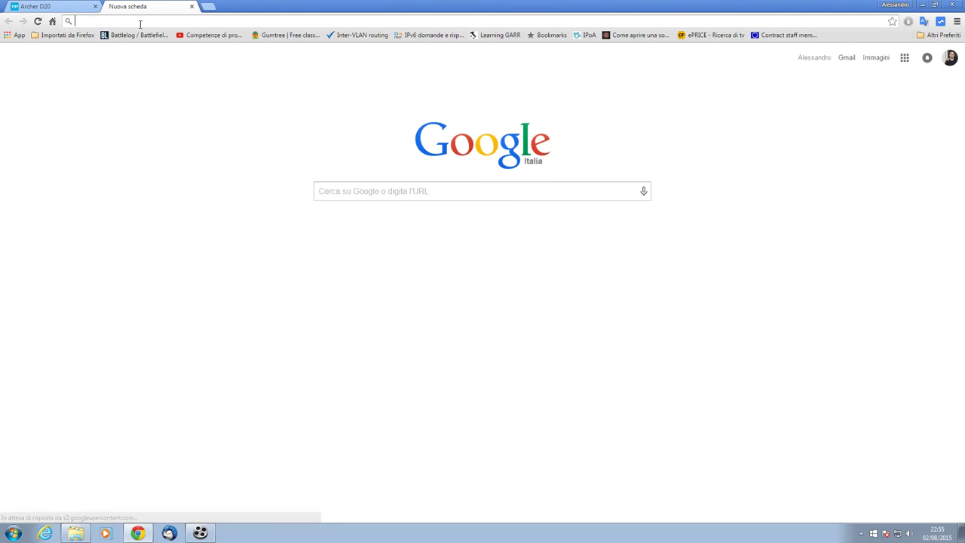
{"action": "left_click", "coordinate": [363, 191]}
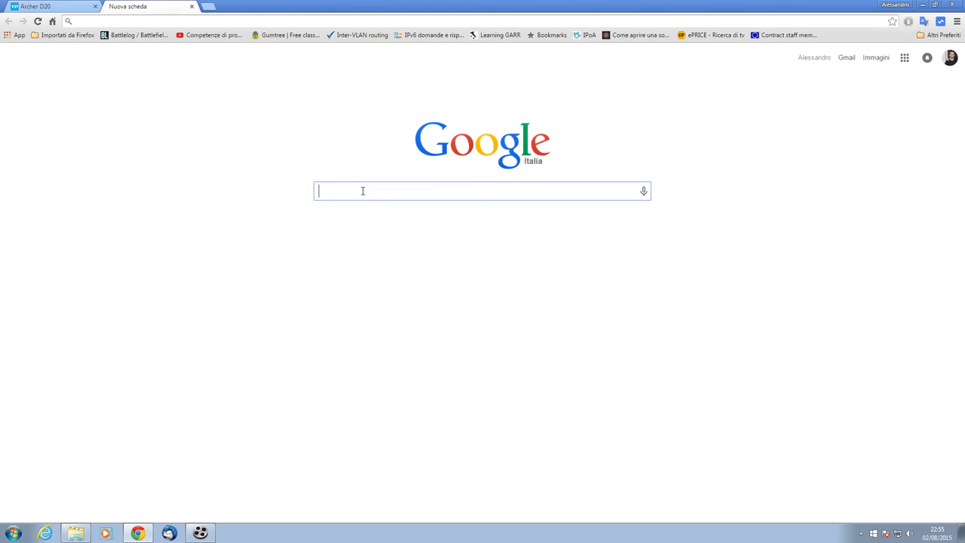
{"action": "type", "text": "mio ip"}
{"action": "key", "text": "Return"}
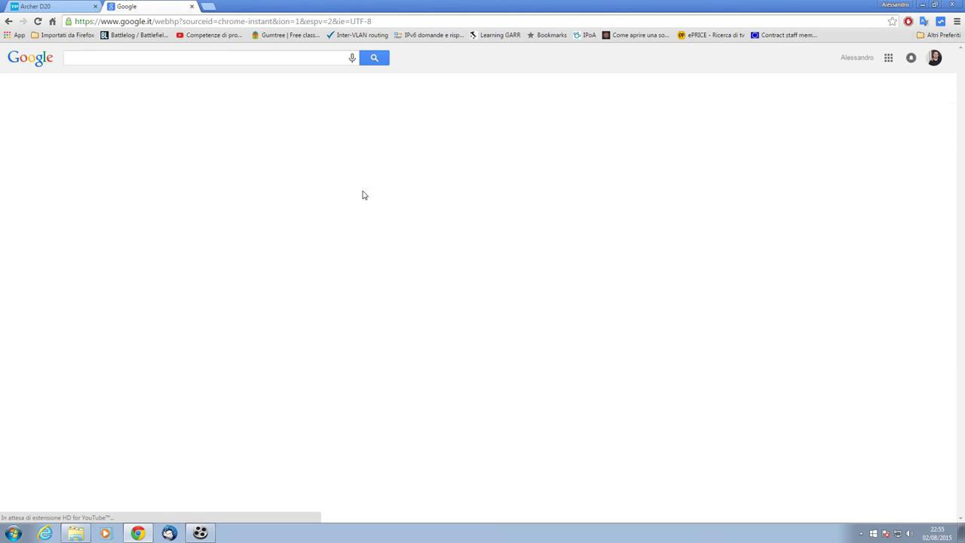
{"action": "left_click", "coordinate": [209, 131]}
{"action": "left_click_drag", "start_coordinate": [411, 149], "coordinate": [568, 150]}
{"action": "left_click", "coordinate": [444, 281]}
Set the Remote Management port to 8080 in the router's settings and highlight the public IP address on MIO-IP.it
{"action": "left_click", "coordinate": [79, 6]}
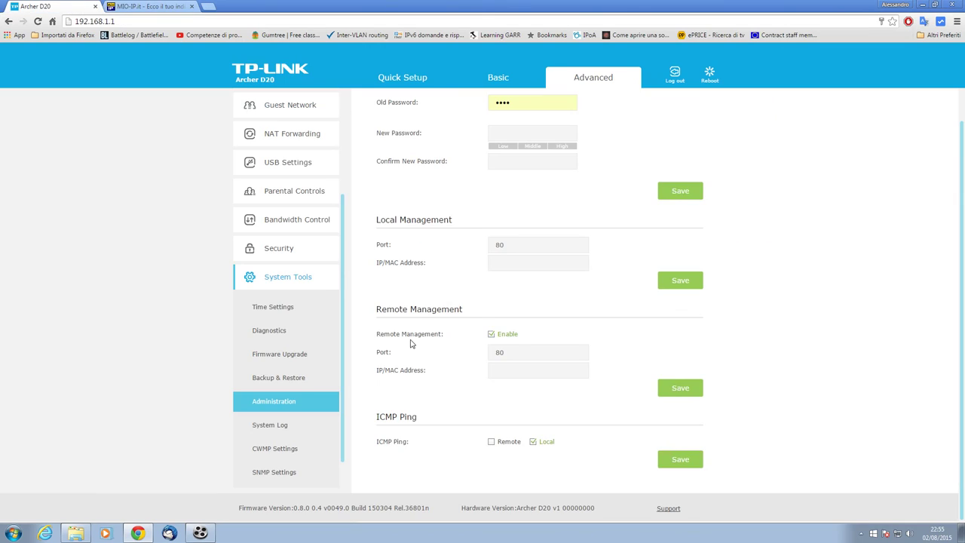
{"action": "left_click", "coordinate": [507, 351]}
{"action": "left_click", "coordinate": [162, 6]}
{"action": "left_click_drag", "start_coordinate": [401, 137], "coordinate": [658, 140]}
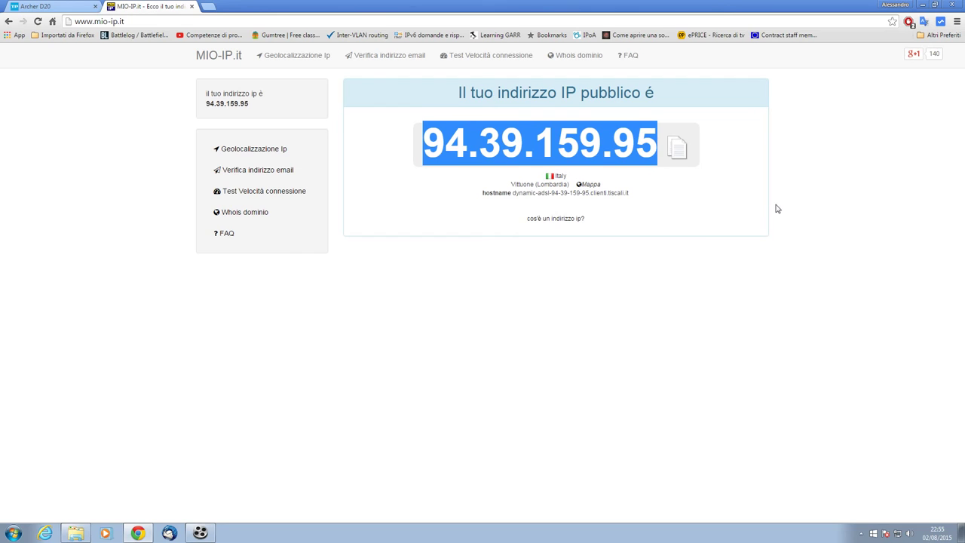
Examine the ICMP Ping section of the Administration page and look at the public IP address on MIO-IP.it again
{"action": "left_click", "coordinate": [69, 7]}
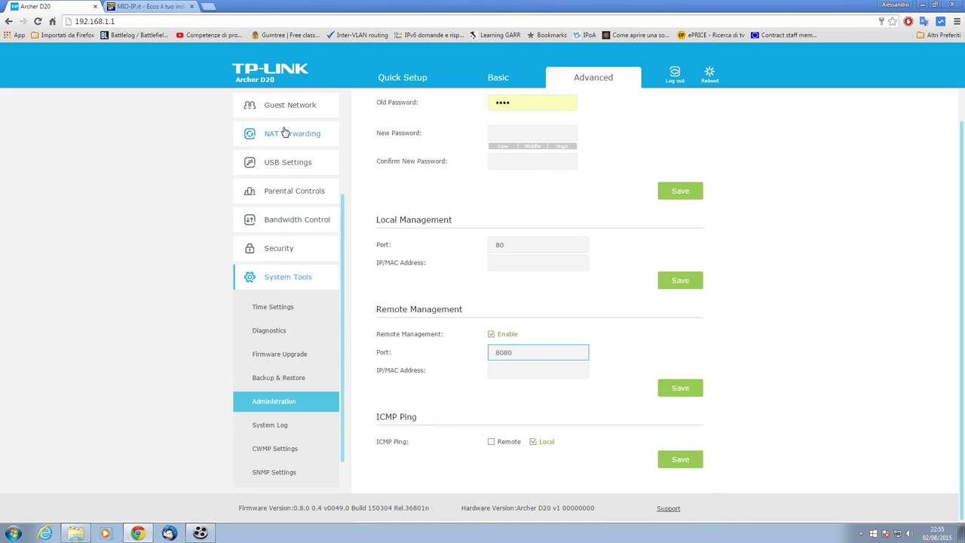
{"action": "left_click_drag", "start_coordinate": [379, 417], "coordinate": [424, 420]}
{"action": "left_click", "coordinate": [433, 424]}
{"action": "left_click", "coordinate": [150, 6]}
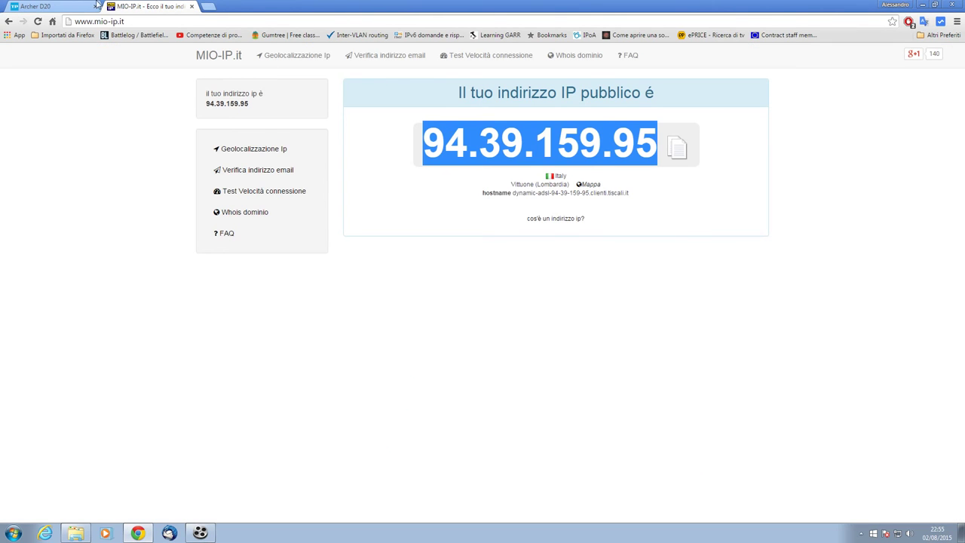
Open the router's System Log and examine its entries
{"action": "left_click", "coordinate": [60, 6]}
{"action": "scroll", "coordinate": [268, 358], "scroll_direction": "down", "scroll_amount": 1}
{"action": "left_click", "coordinate": [276, 405]}
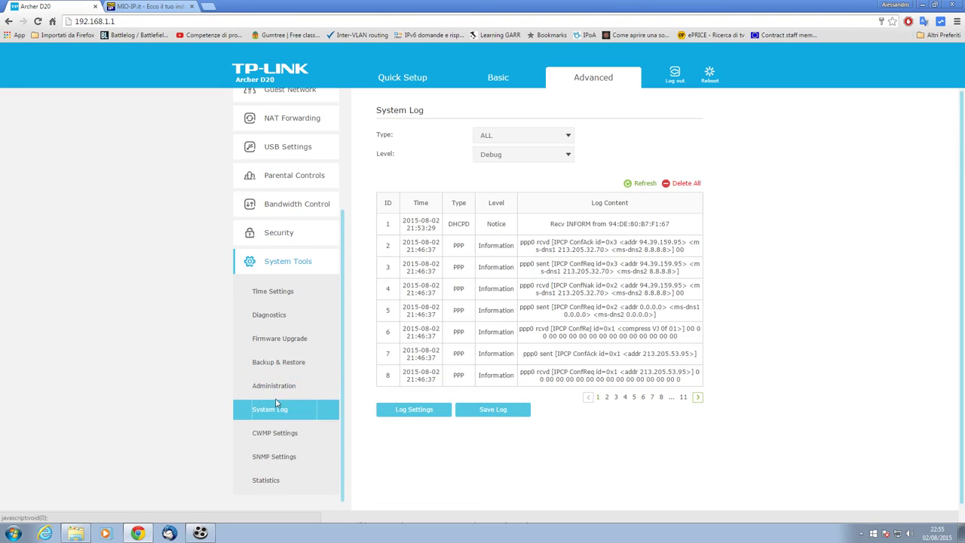
{"action": "left_click_drag", "start_coordinate": [499, 245], "coordinate": [641, 478]}
{"action": "left_click", "coordinate": [516, 462]}
View the CWMP Settings, SNMP Settings and traffic Statistics pages under System Tools
{"action": "left_click", "coordinate": [271, 436]}
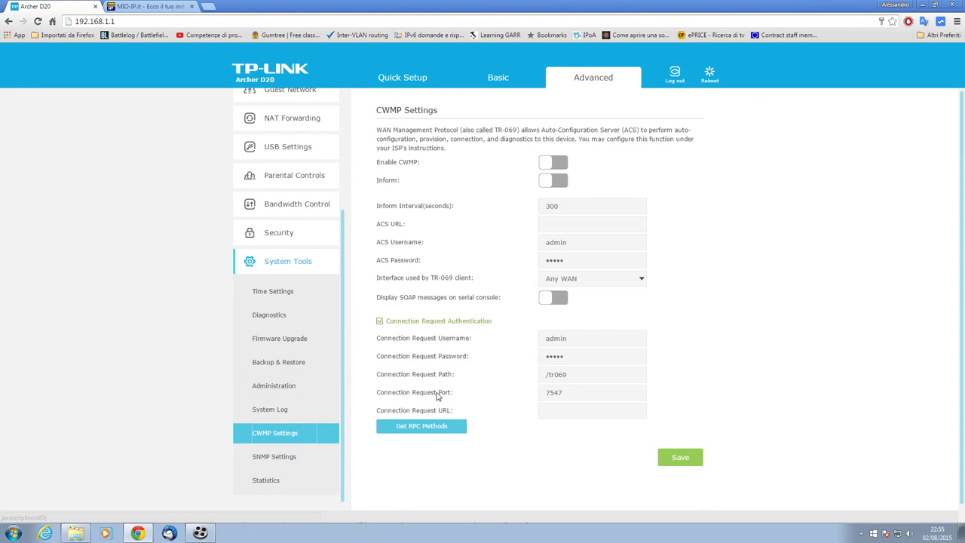
{"action": "left_click", "coordinate": [268, 456]}
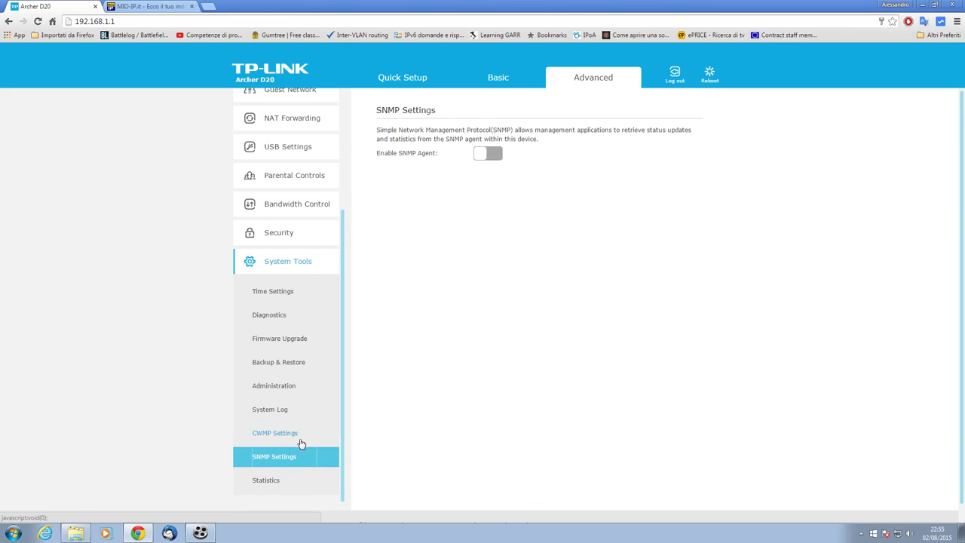
{"action": "left_click", "coordinate": [263, 481]}
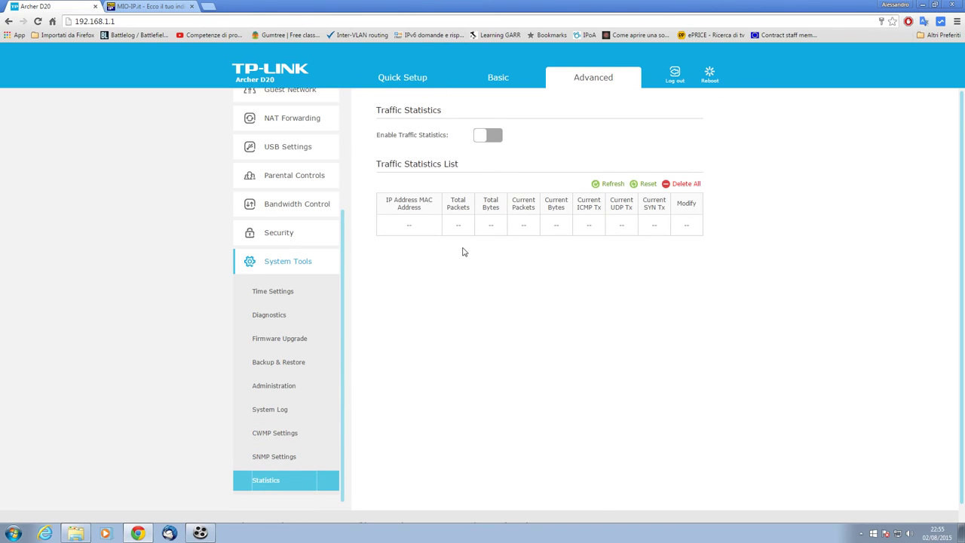
{"action": "scroll", "coordinate": [344, 355], "scroll_direction": "up", "scroll_amount": 3}
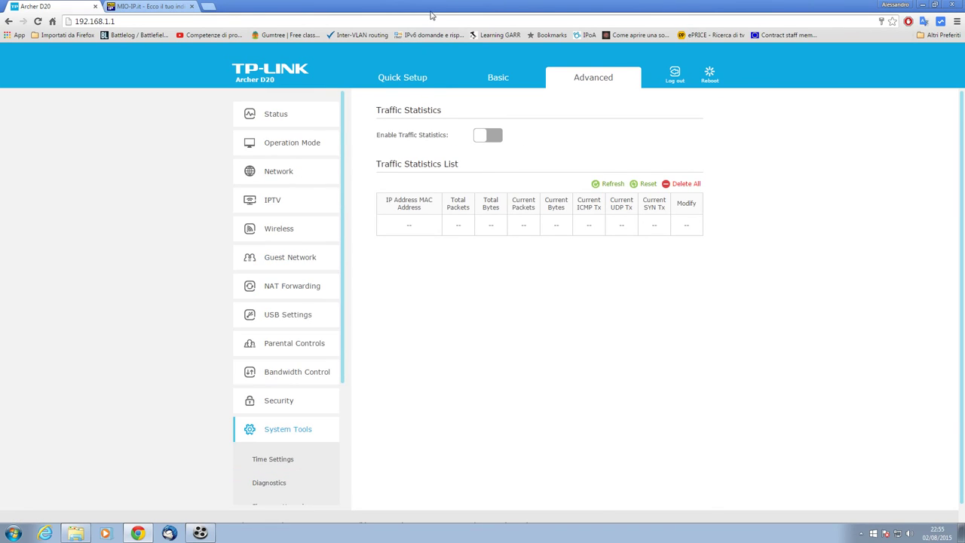
View the Status overview and open the pppoa_8_35_0_d WAN interface's connection setup, expanding its lower advanced options
{"action": "left_click", "coordinate": [611, 84]}
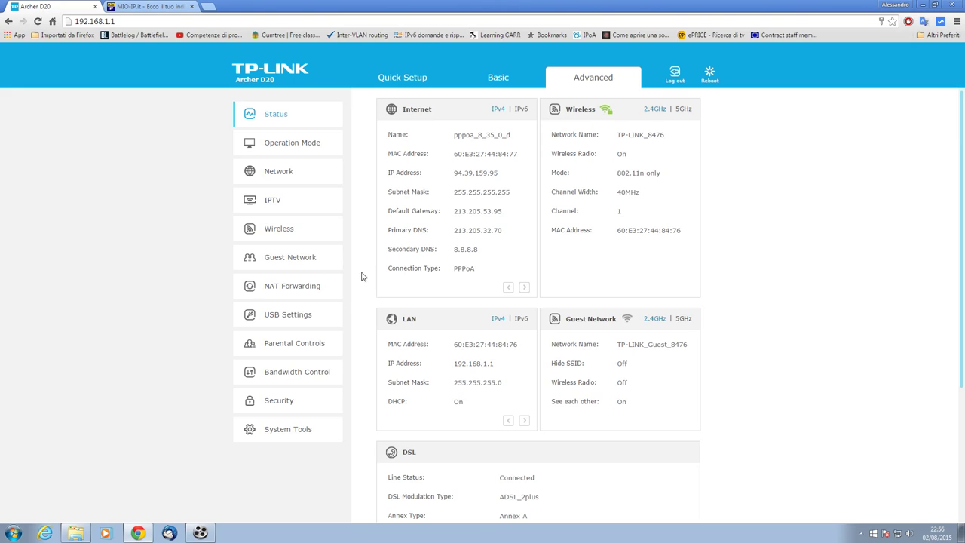
{"action": "left_click", "coordinate": [299, 173]}
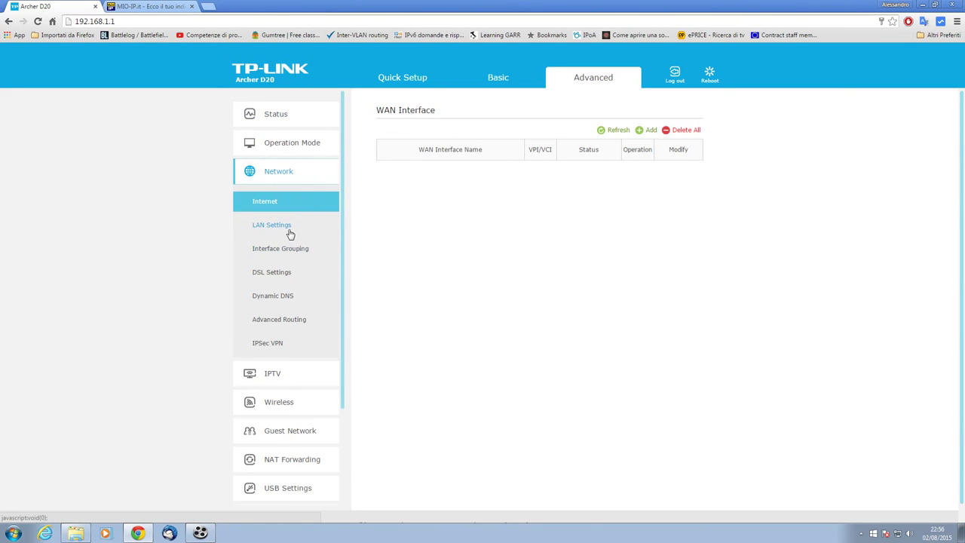
{"action": "left_click", "coordinate": [670, 176]}
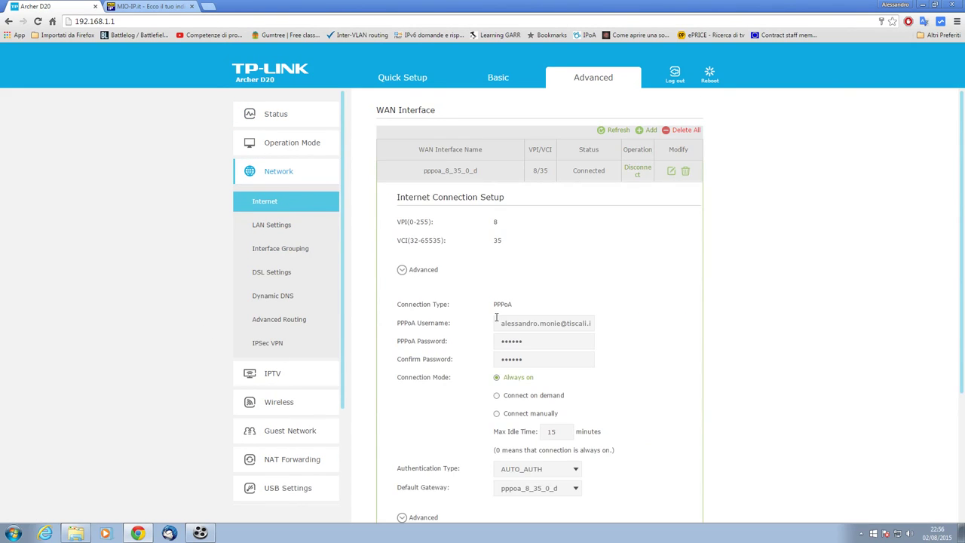
{"action": "scroll", "coordinate": [490, 339], "scroll_direction": "down", "scroll_amount": 3}
{"action": "left_click", "coordinate": [420, 338]}
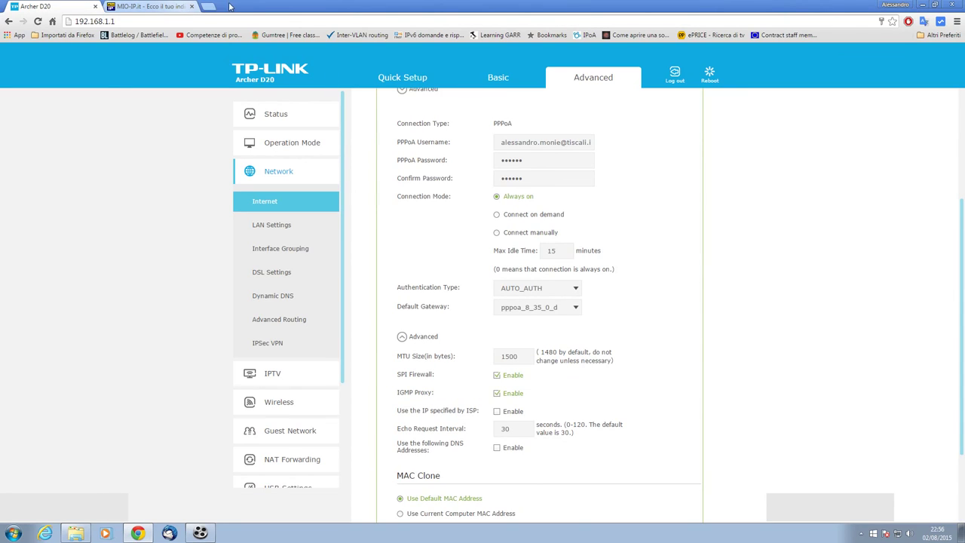
{"action": "left_click", "coordinate": [209, 7]}
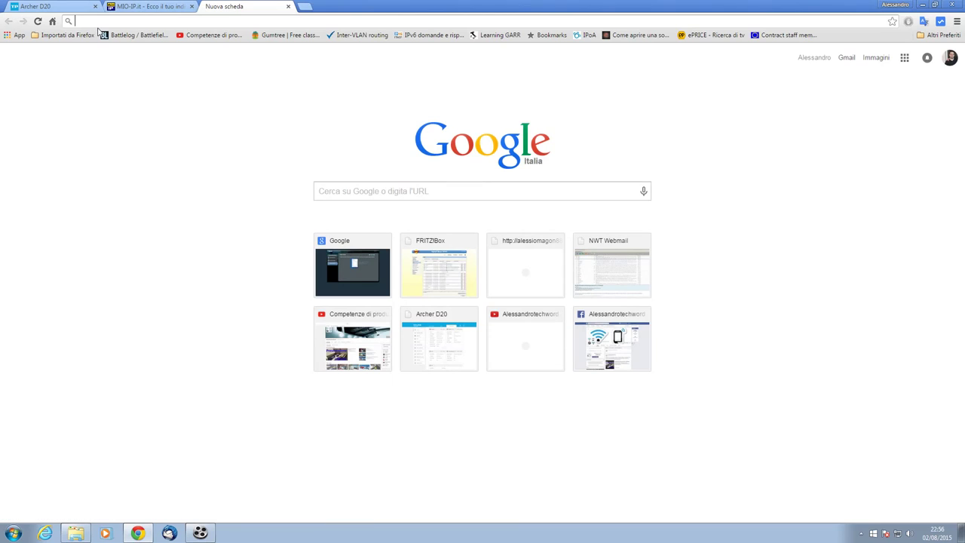
{"action": "type", "text": "www"}
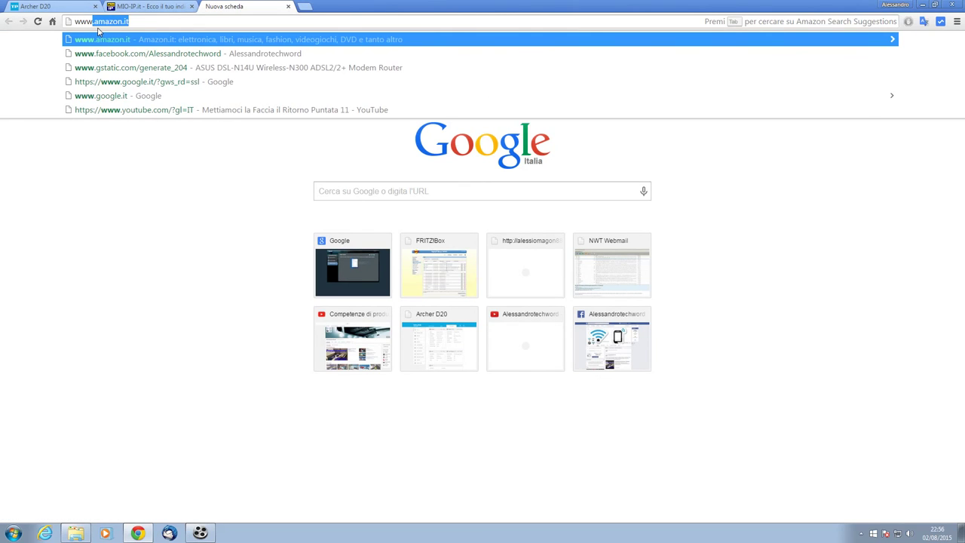
{"action": "type", "text": "."}
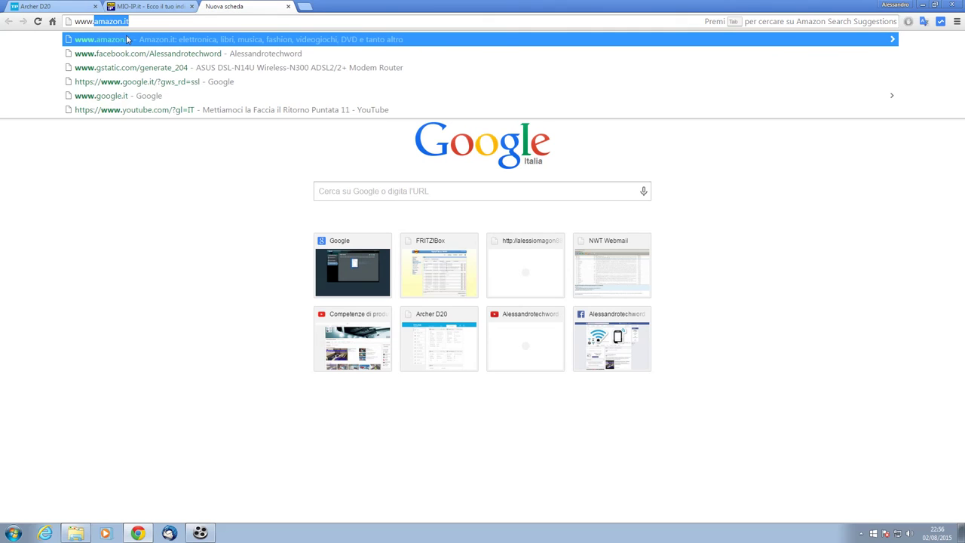
{"action": "type", "text": "speedtest.it"}
{"action": "key", "text": "Return"}
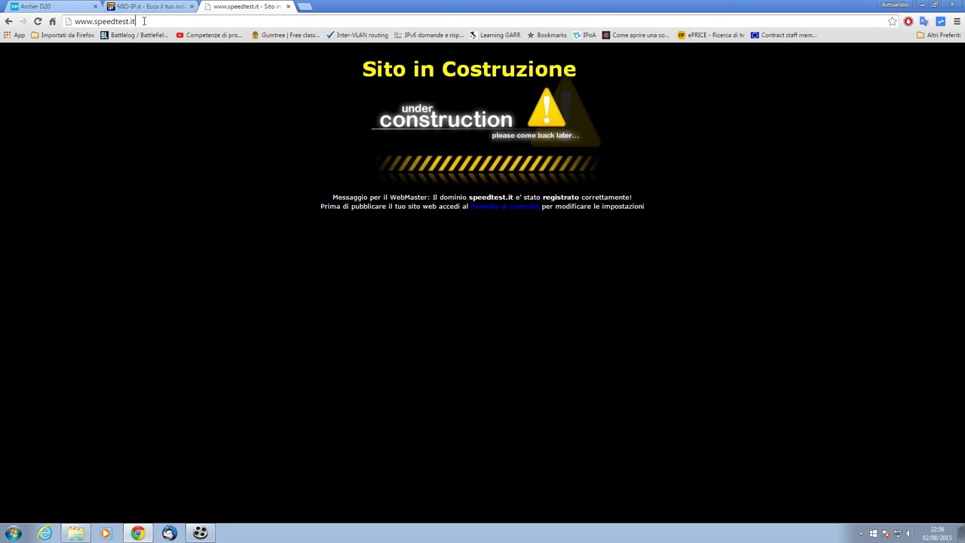
{"action": "key", "text": "BackSpace"}
{"action": "key", "text": "BackSpace"}
{"action": "type", "text": "net"}
{"action": "key", "text": "Return"}
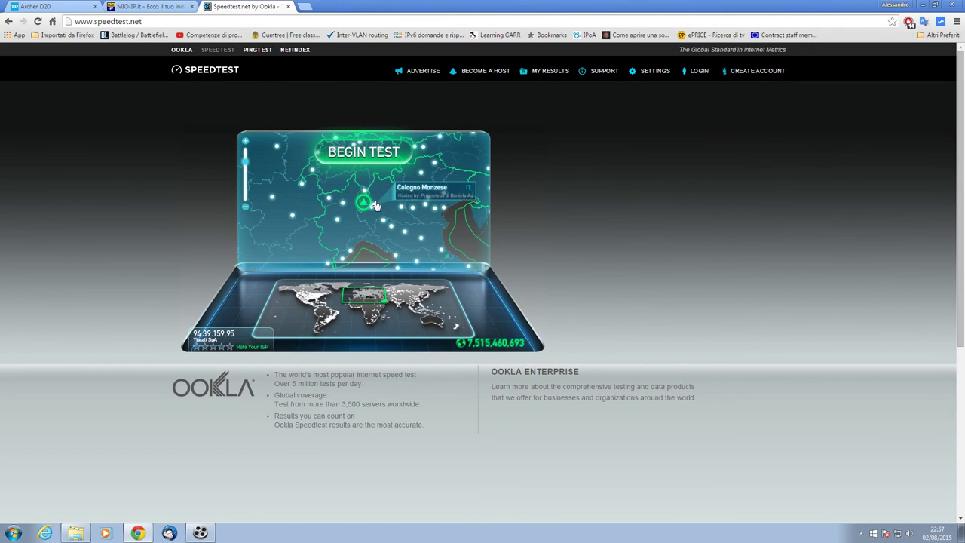
{"action": "left_click", "coordinate": [376, 207]}
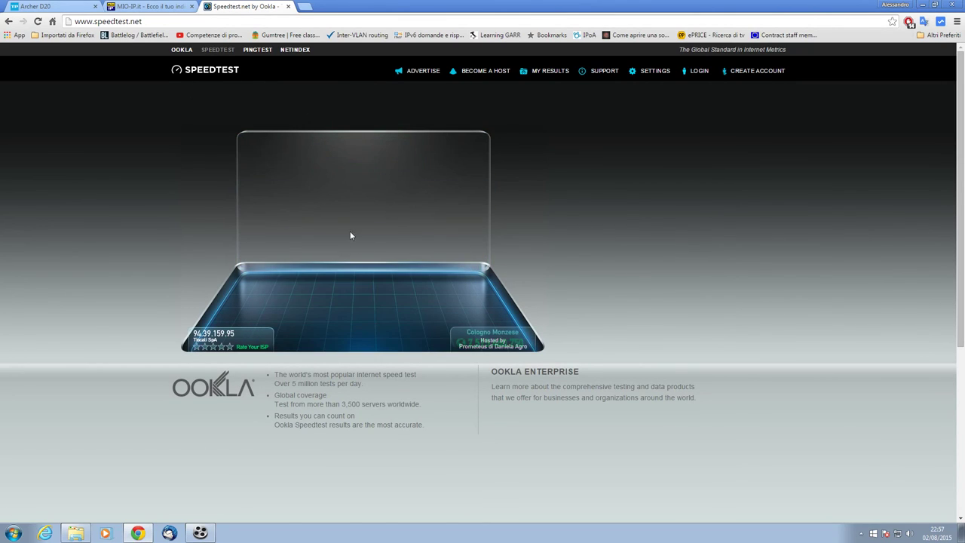
Return to the router's Status page and check the speed test's ping, download and upload results on Speedtest.net
{"action": "left_click", "coordinate": [59, 6]}
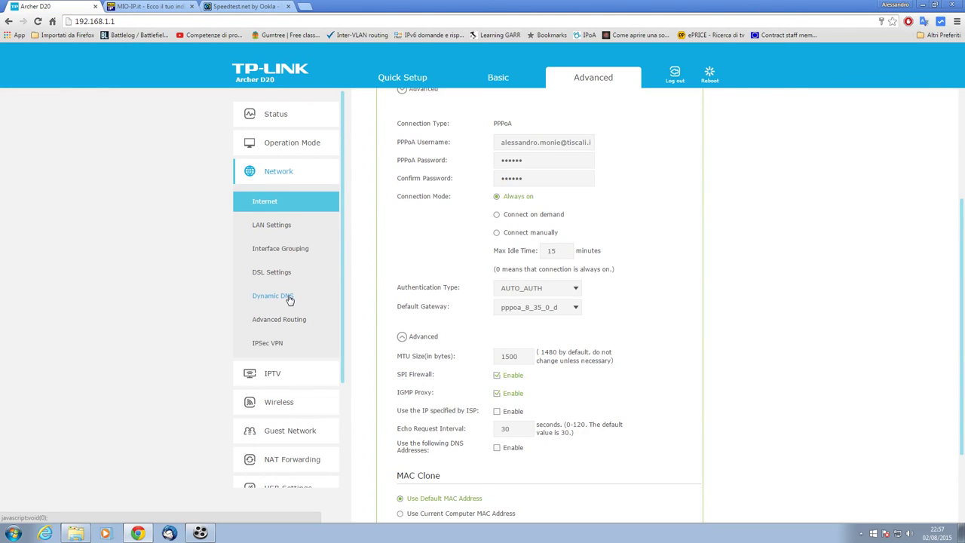
{"action": "scroll", "coordinate": [305, 384], "scroll_direction": "down", "scroll_amount": 2}
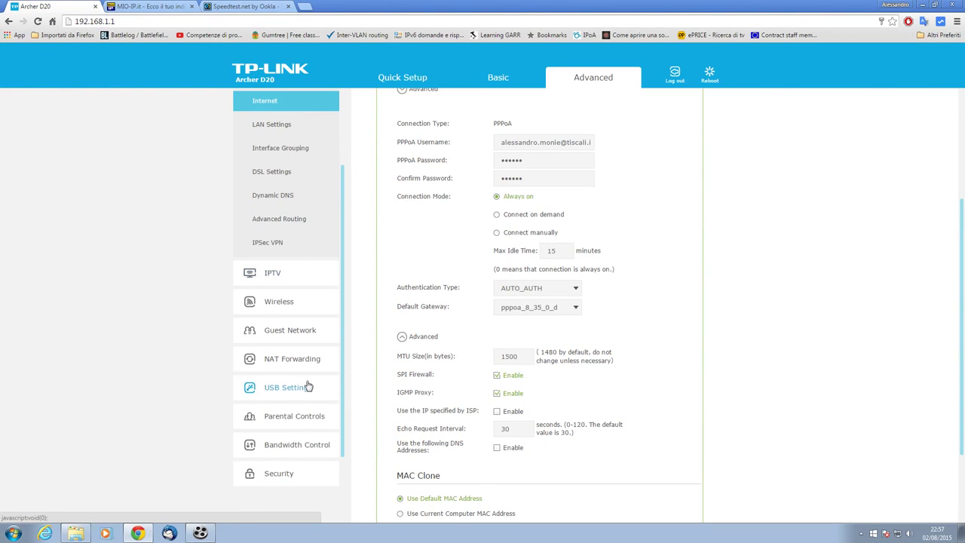
{"action": "scroll", "coordinate": [308, 386], "scroll_direction": "down", "scroll_amount": 1}
{"action": "scroll", "coordinate": [249, 400], "scroll_direction": "up", "scroll_amount": 4}
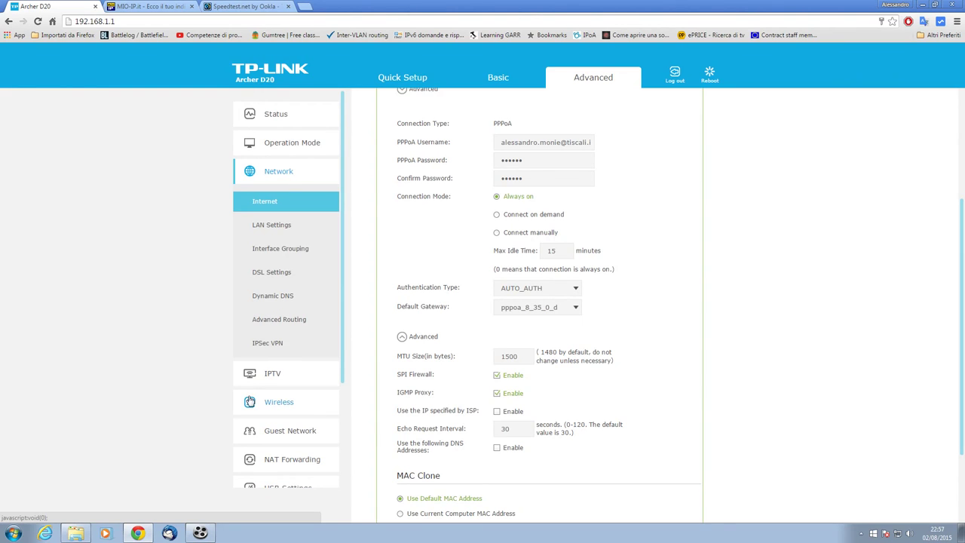
{"action": "left_click", "coordinate": [294, 117]}
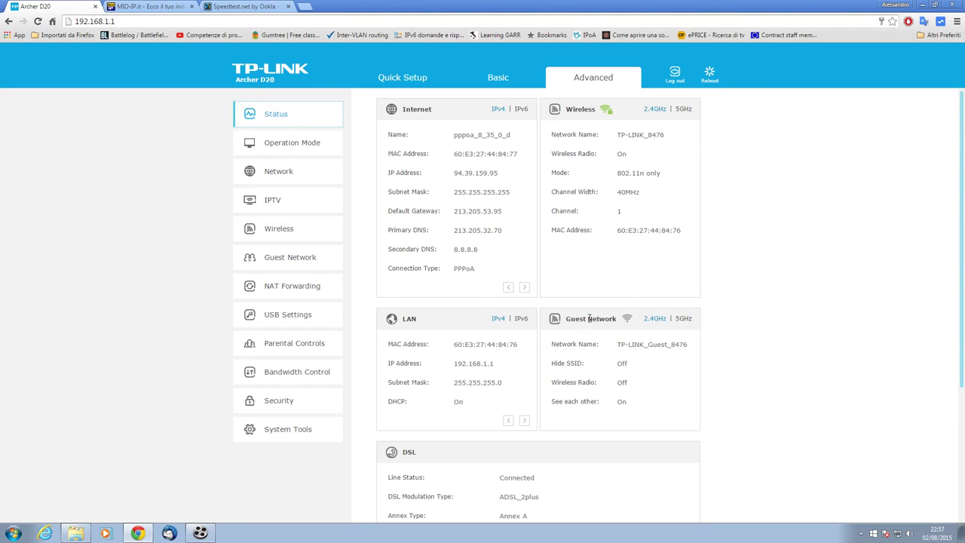
{"action": "left_click", "coordinate": [243, 6]}
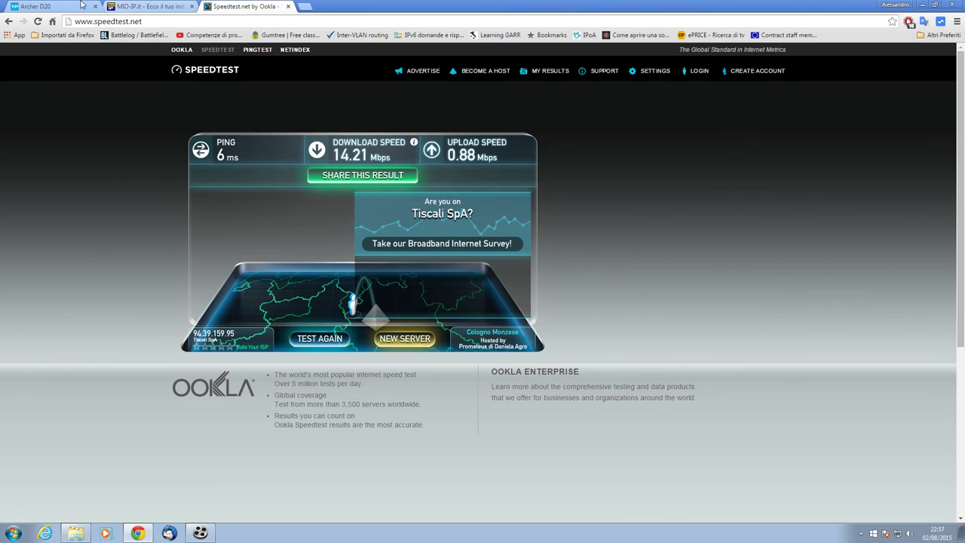
{"action": "left_click", "coordinate": [41, 6]}
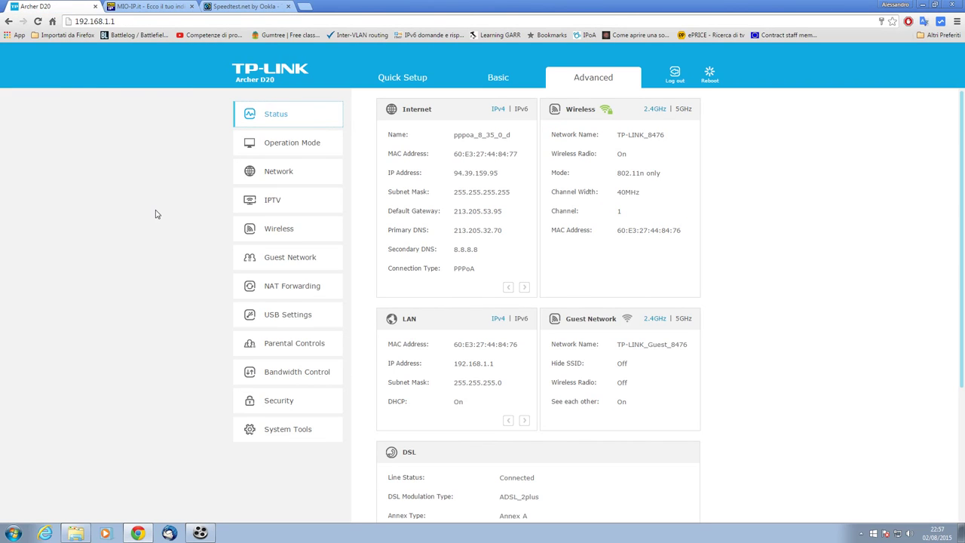